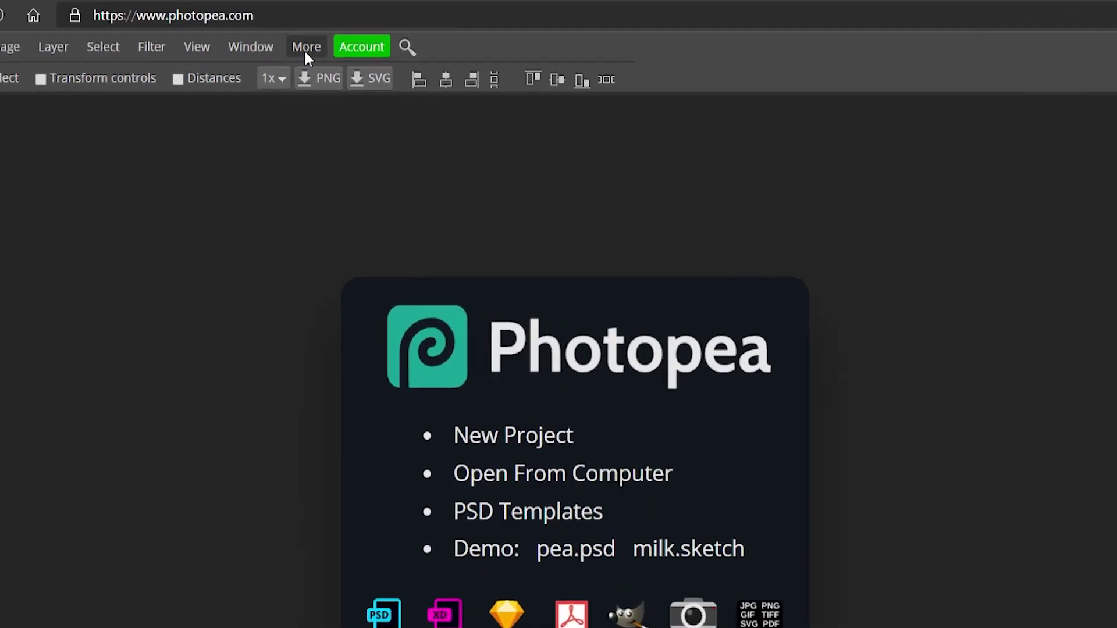
Try out the Silver, Black and Iron Blue interface themes.
click(285, 53)
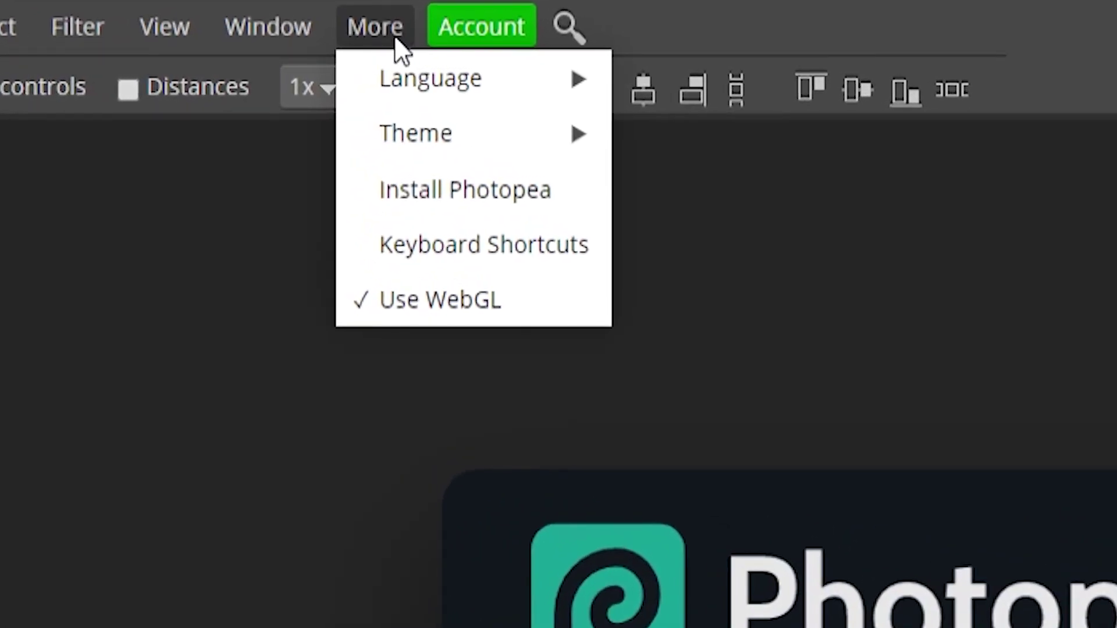
mouse_move(440, 145)
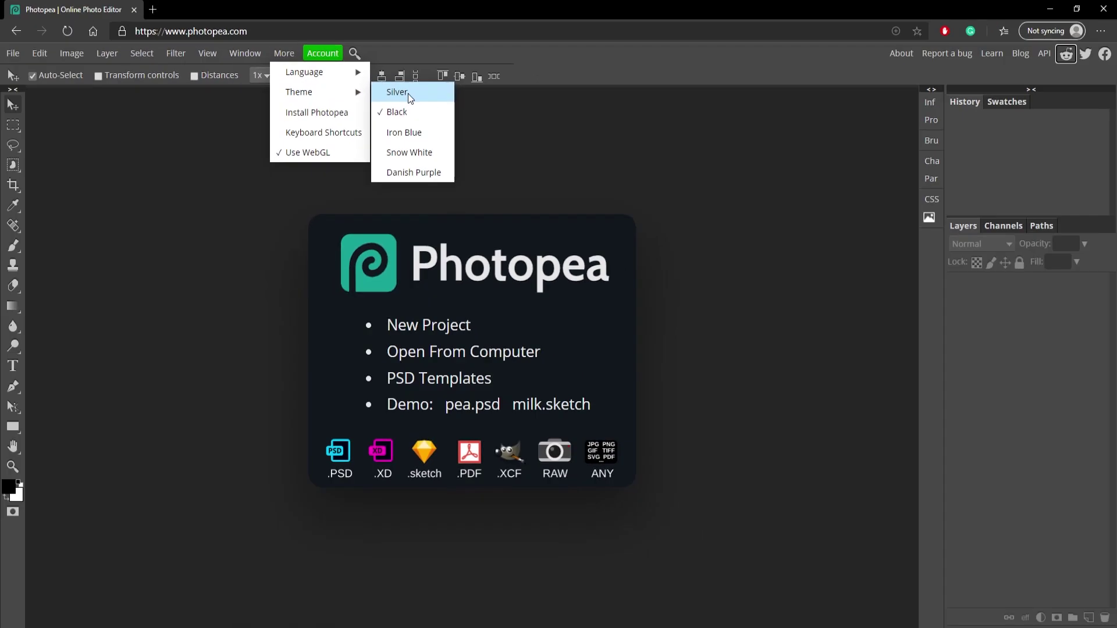
click(588, 174)
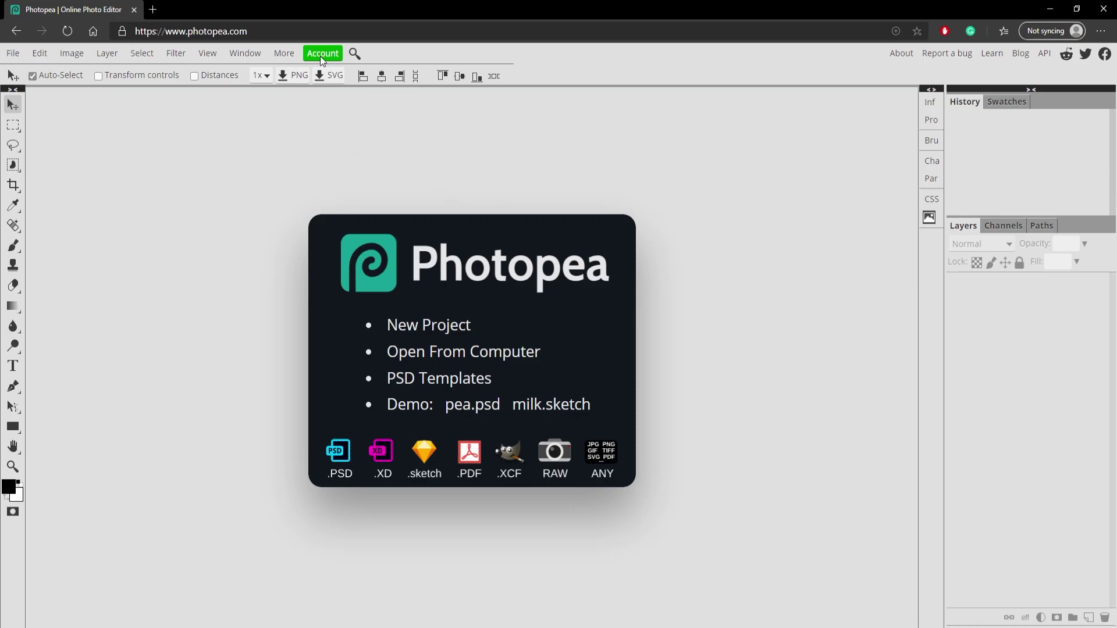
click(279, 51)
mouse_move(365, 100)
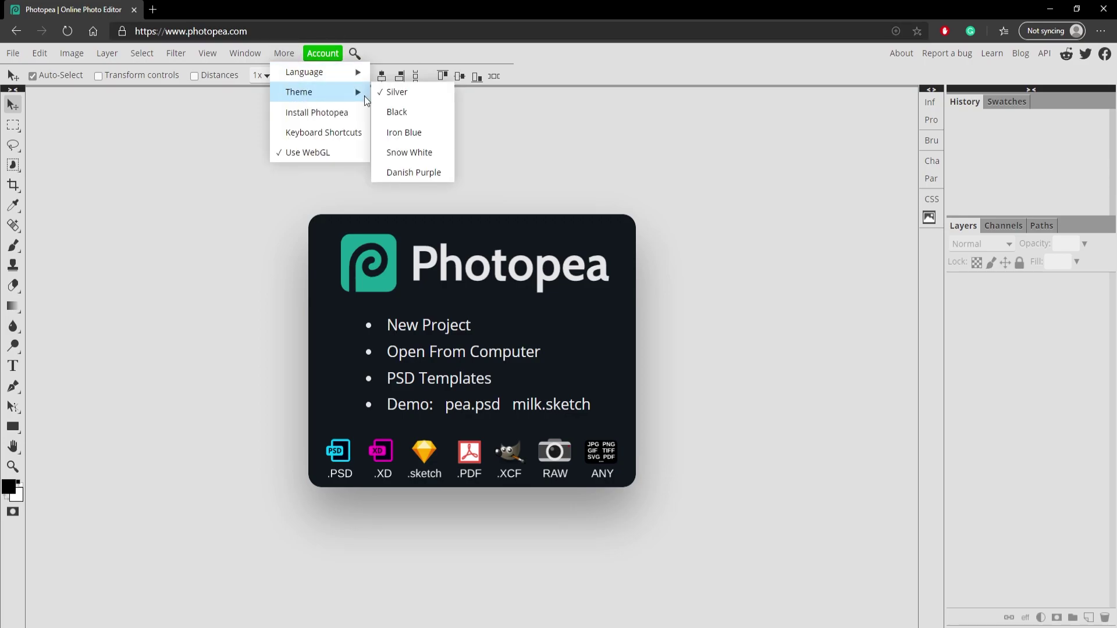
click(418, 112)
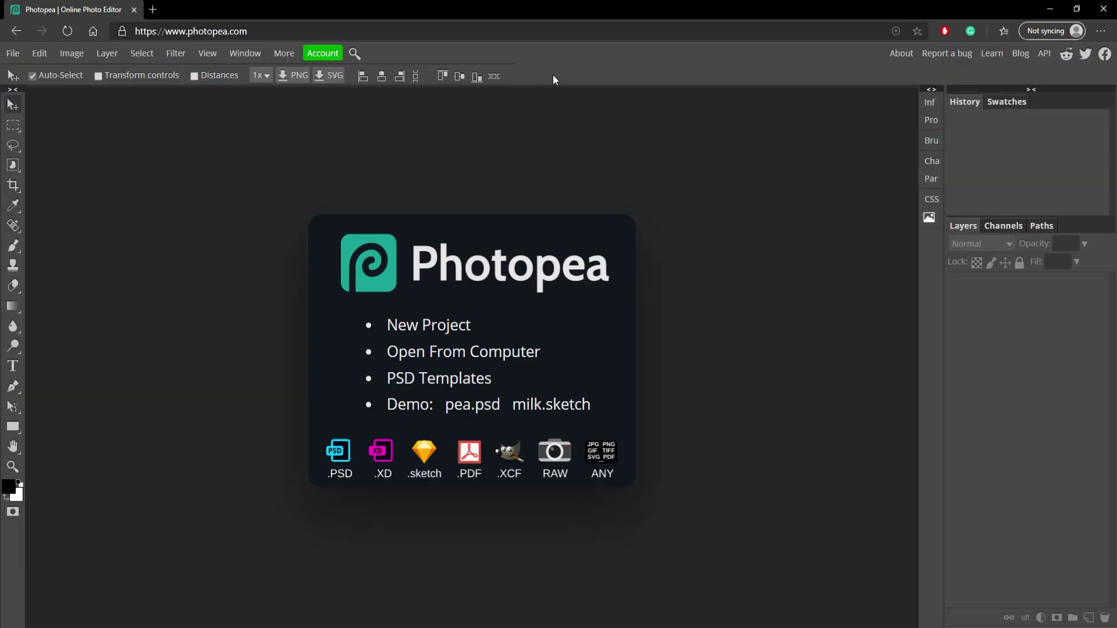
click(287, 58)
mouse_move(284, 93)
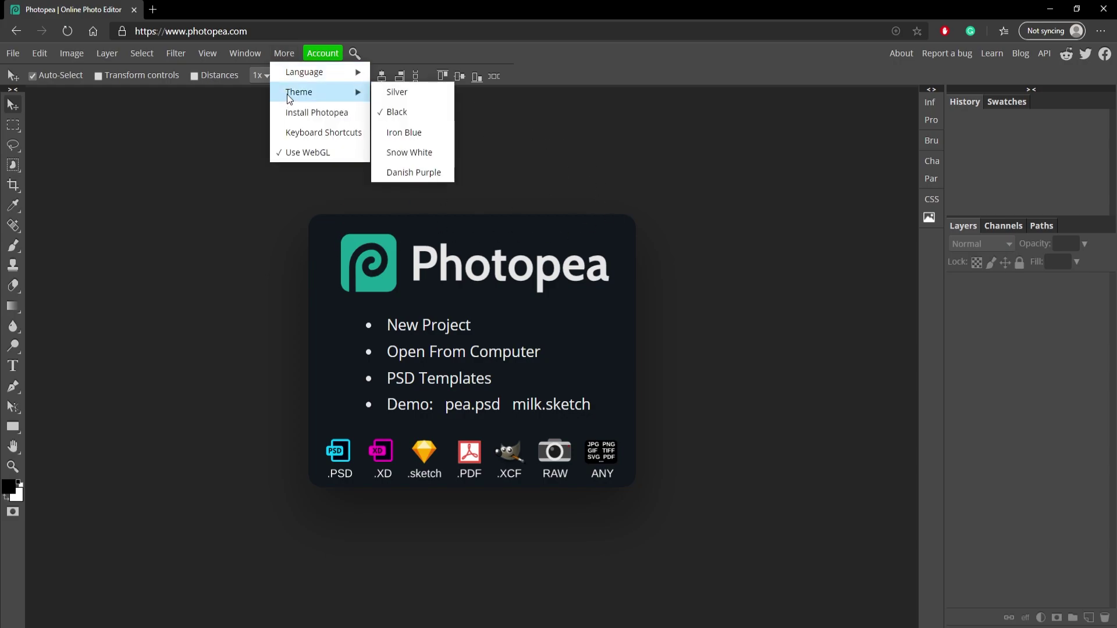
click(423, 135)
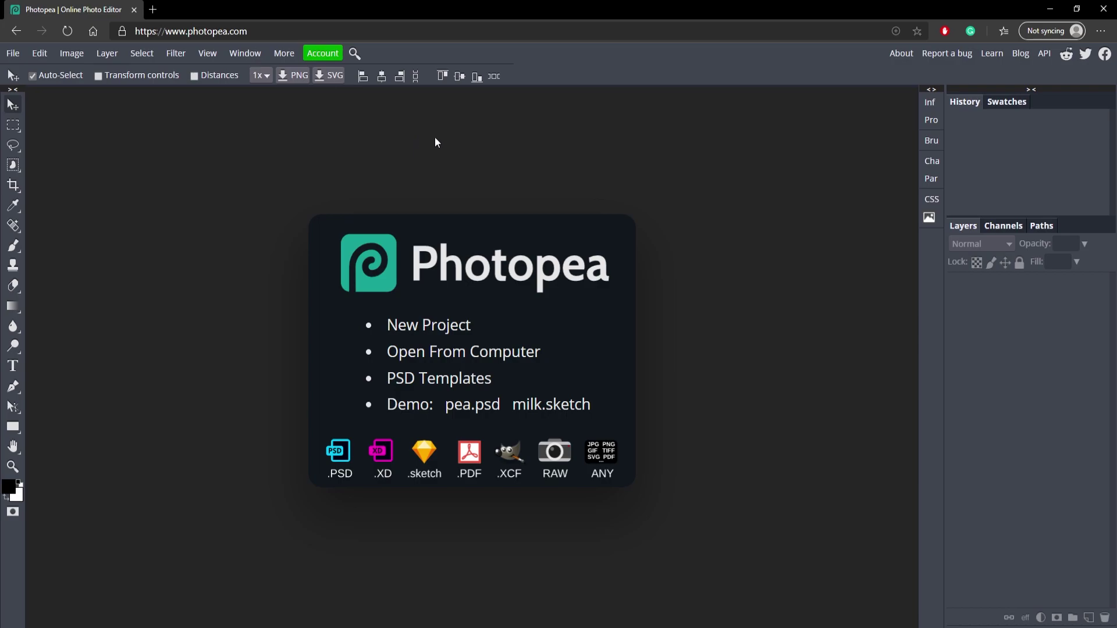
Try the Snow White and Danish Purple themes, then return to the Black theme.
click(284, 57)
mouse_move(314, 92)
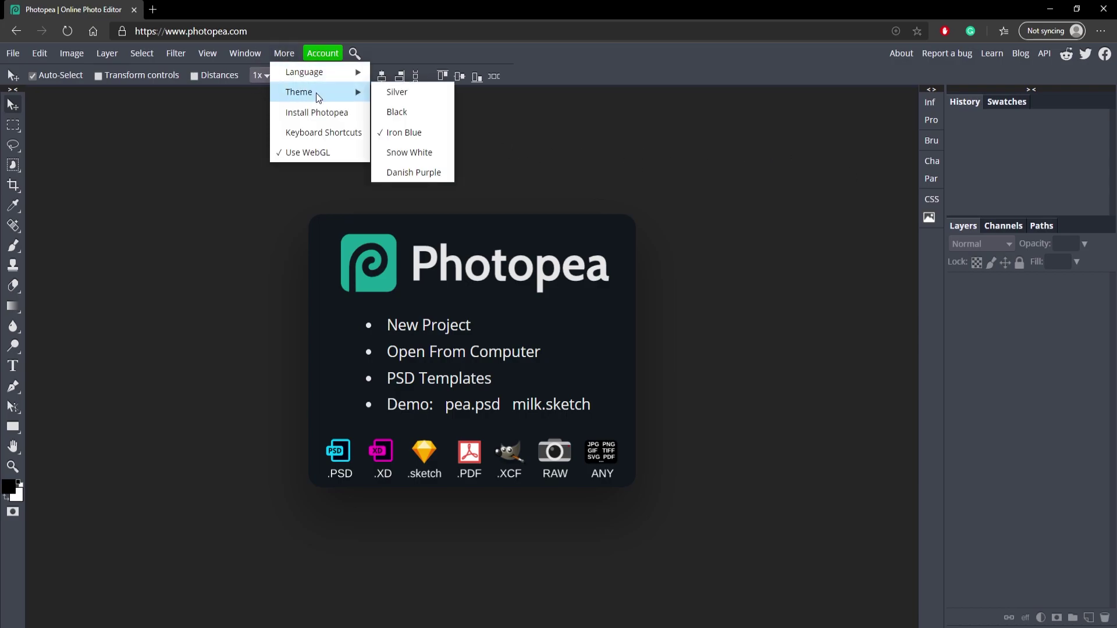
click(439, 152)
click(289, 60)
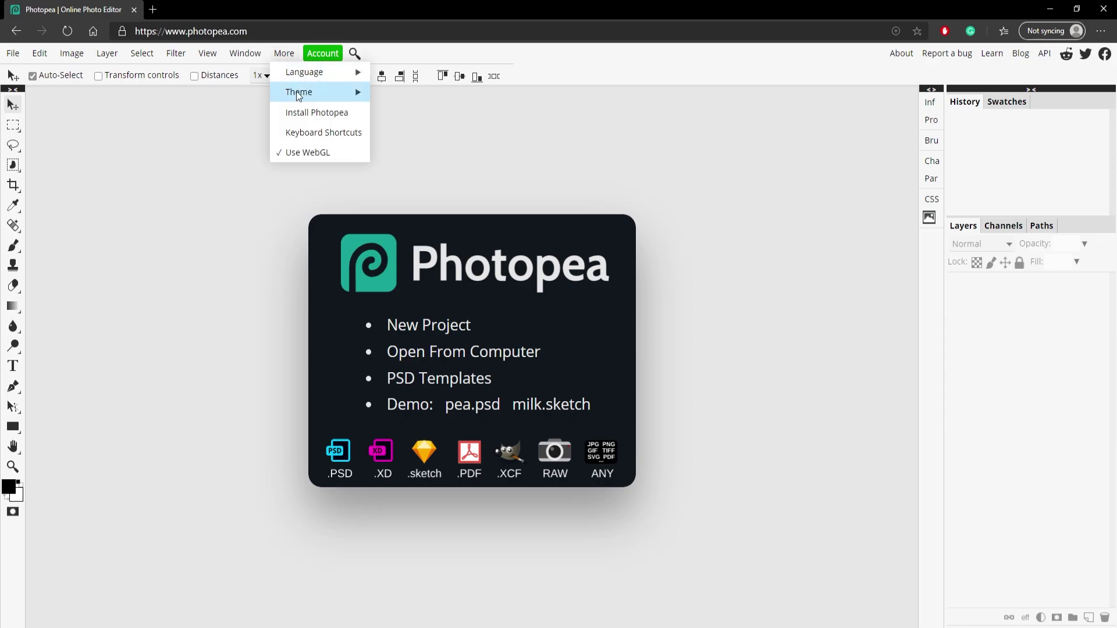
mouse_move(301, 99)
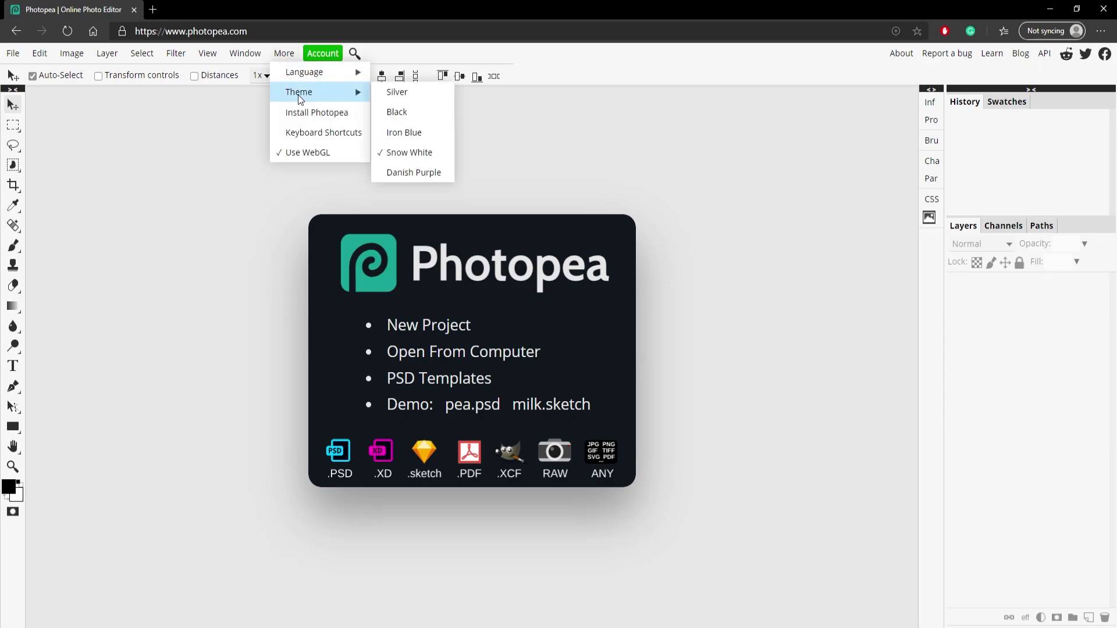
click(438, 174)
click(283, 54)
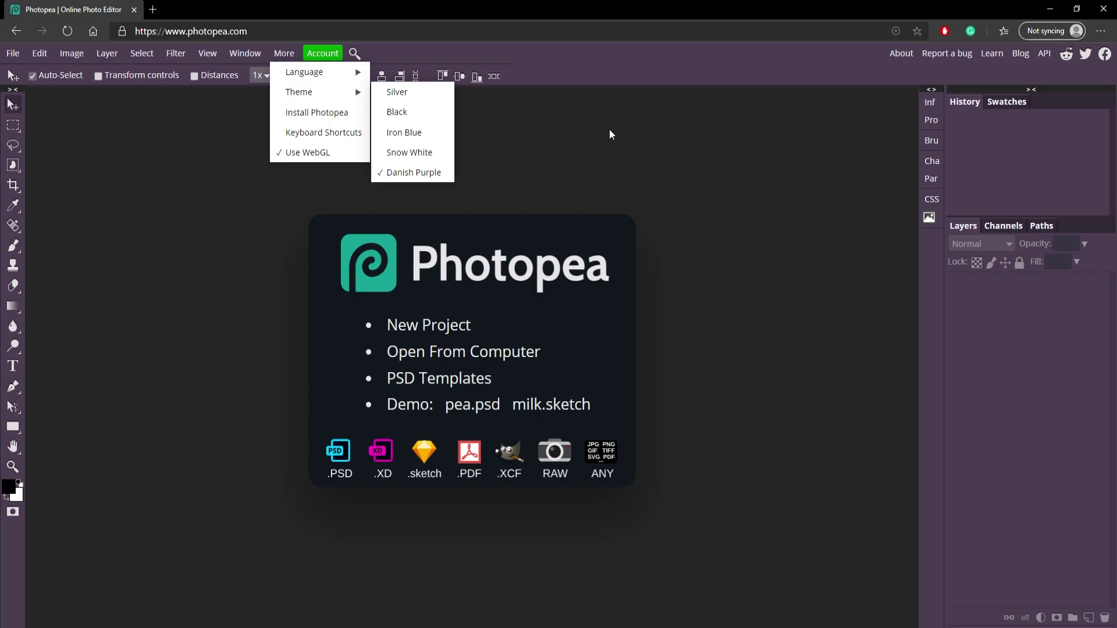
click(547, 127)
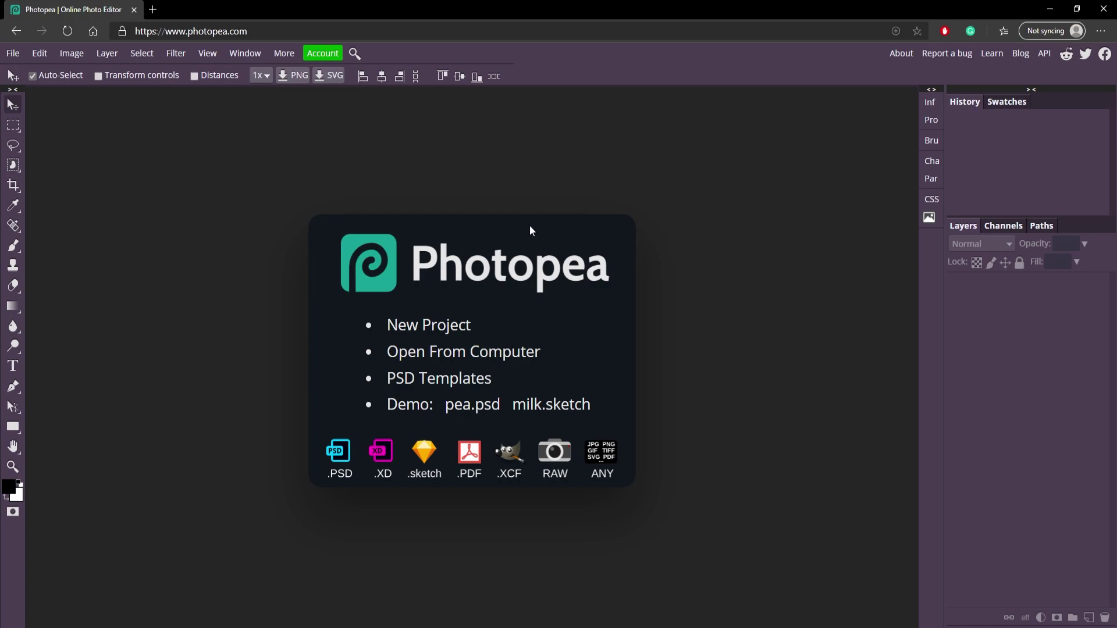
click(276, 52)
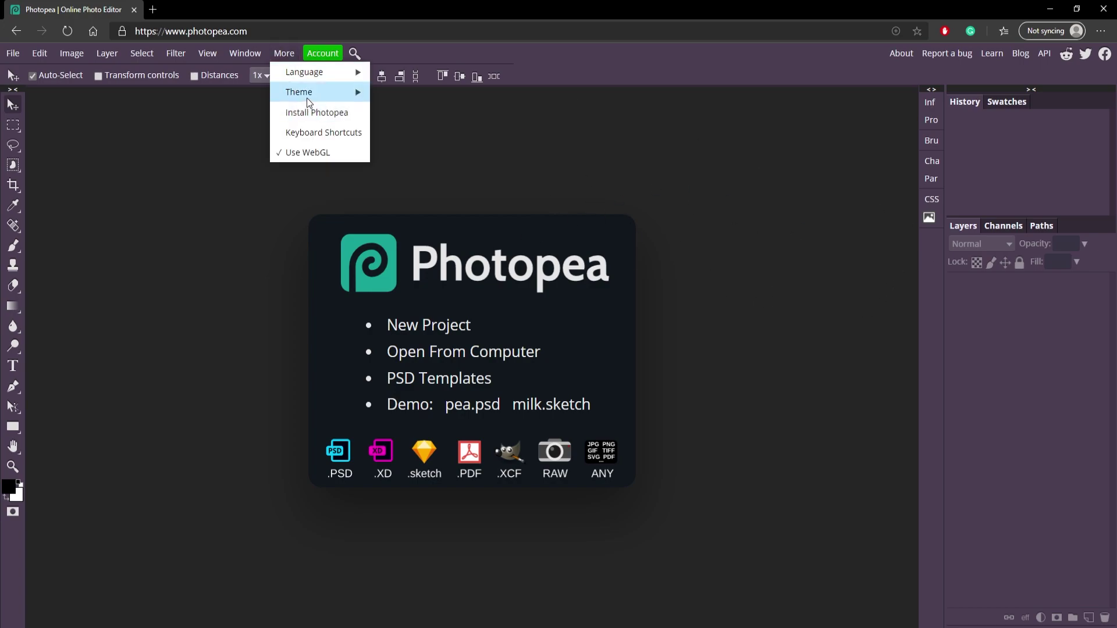
mouse_move(306, 93)
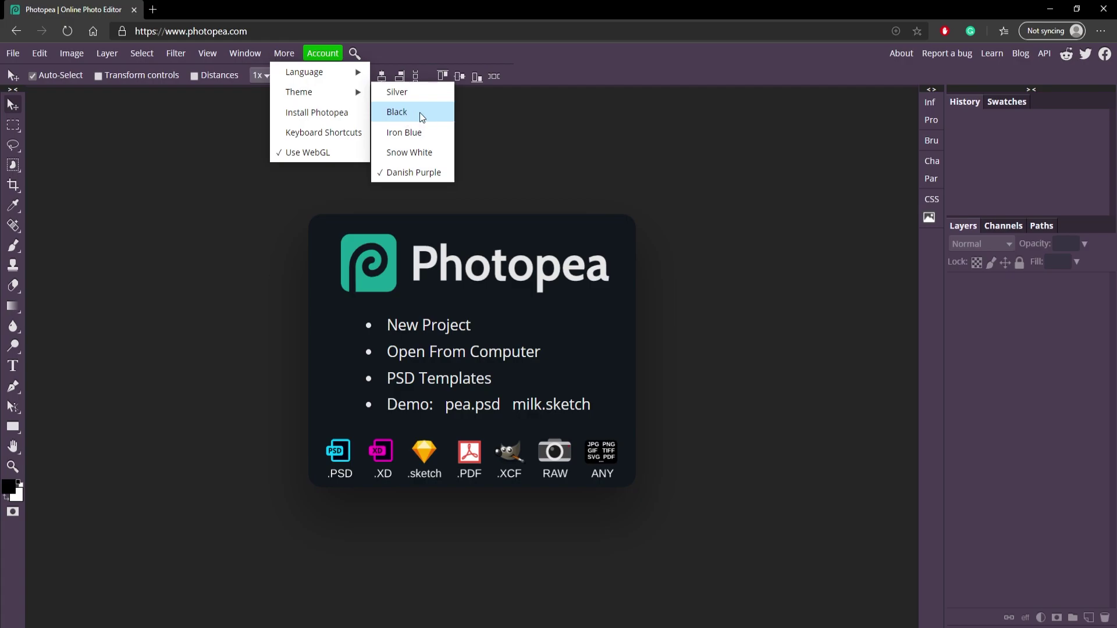
click(397, 112)
Browse the interface language list without changing the language.
click(288, 57)
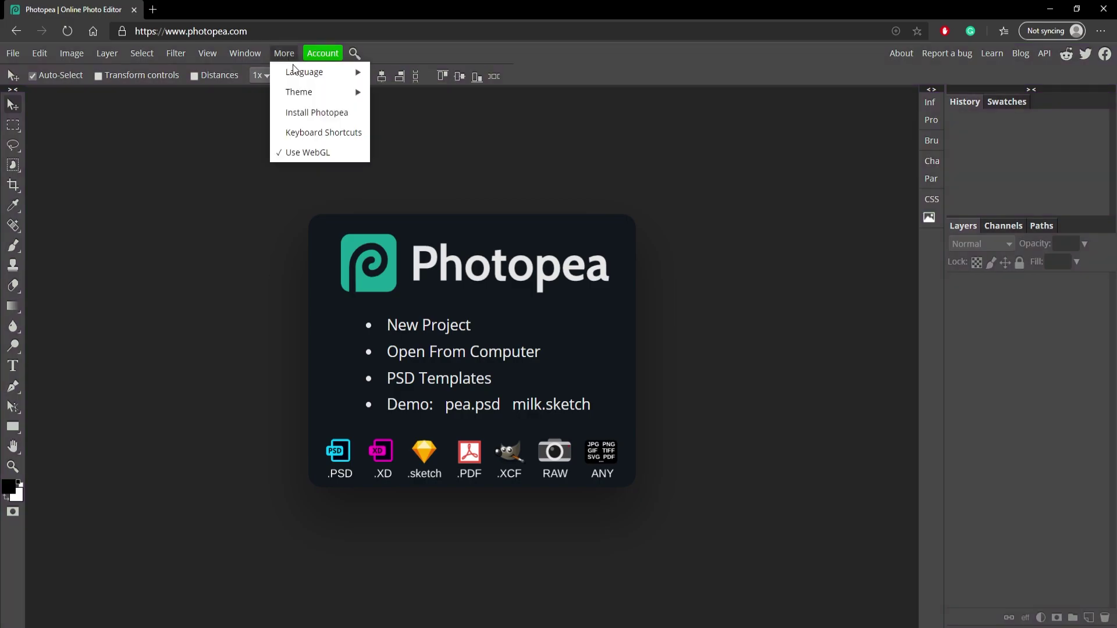
click(283, 56)
click(284, 55)
mouse_move(322, 79)
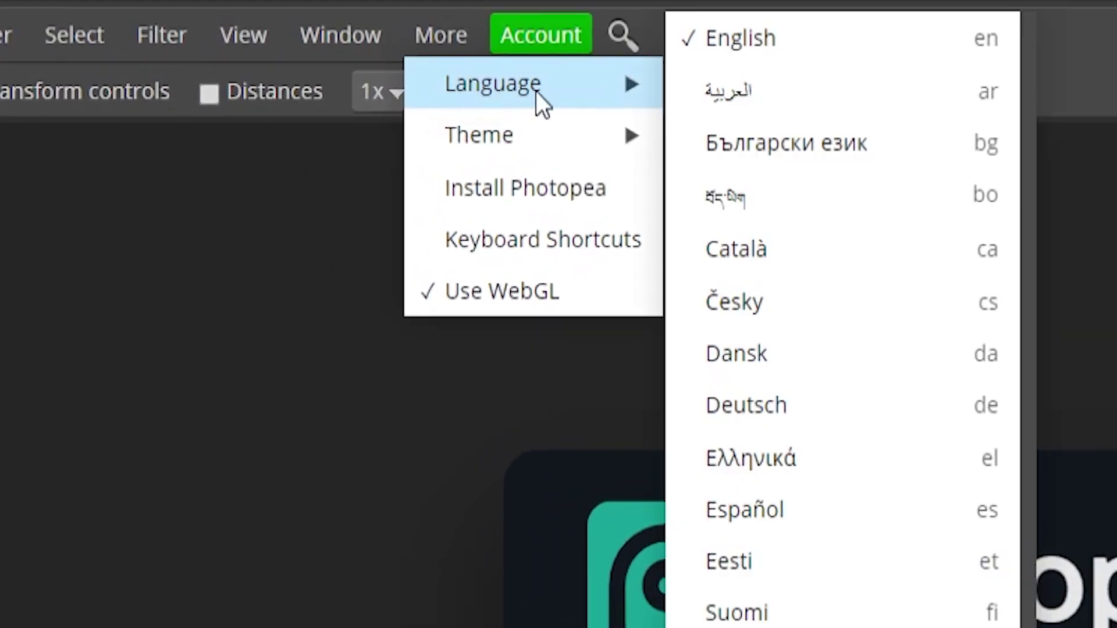
scroll(828, 332, down, 5)
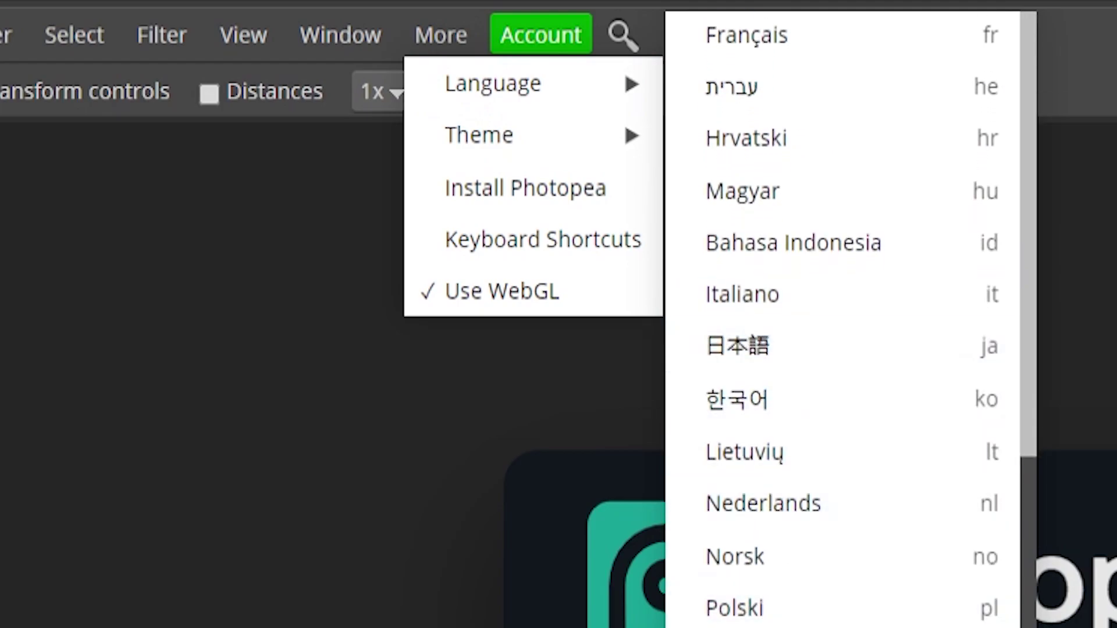
scroll(788, 494, up, 5)
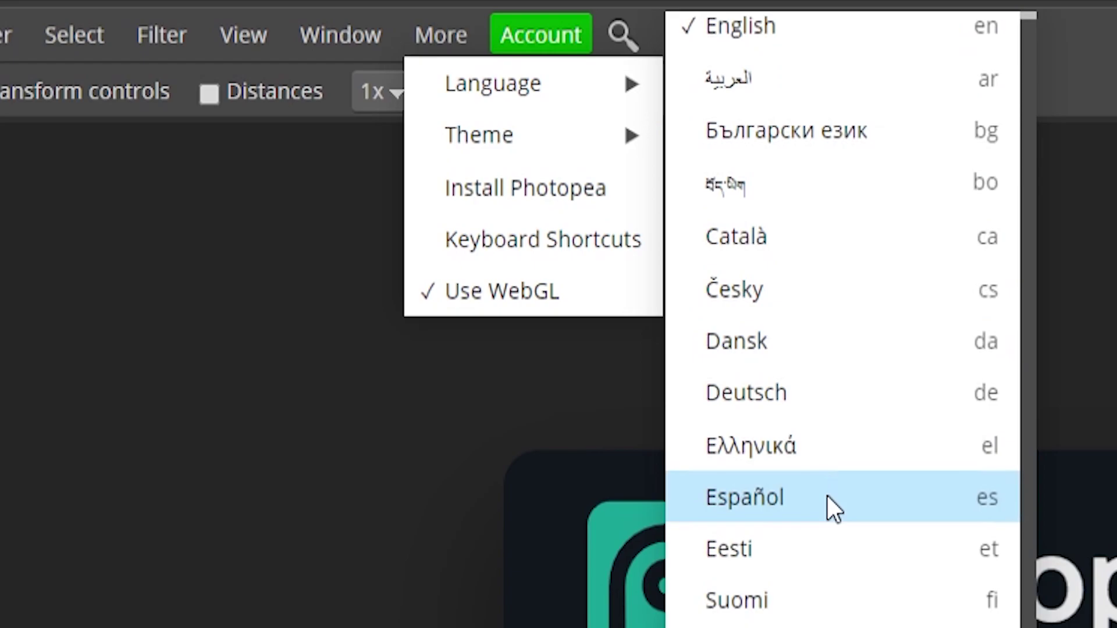
scroll(825, 509, down, 5)
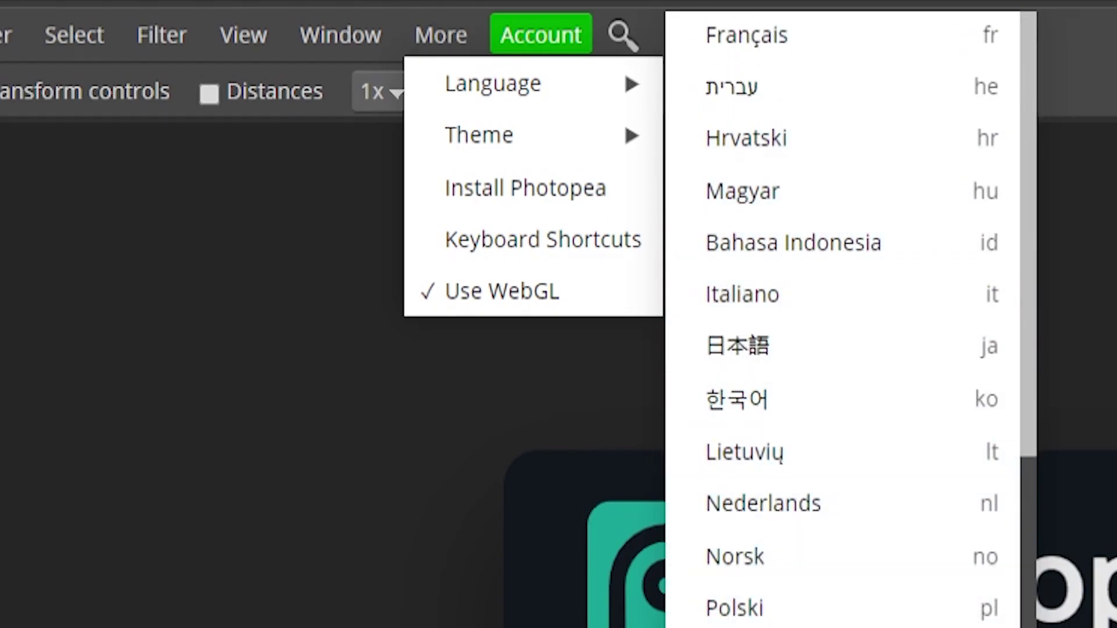
scroll(854, 466, up, 5)
click(1038, 313)
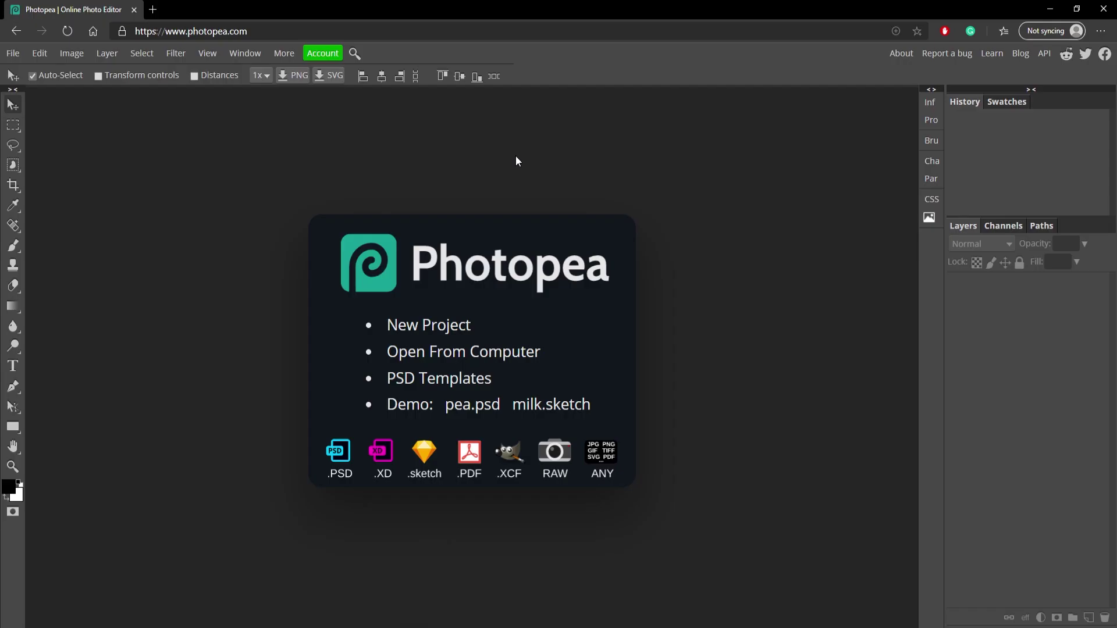
Review the account's premium plan details, then dismiss them.
click(325, 55)
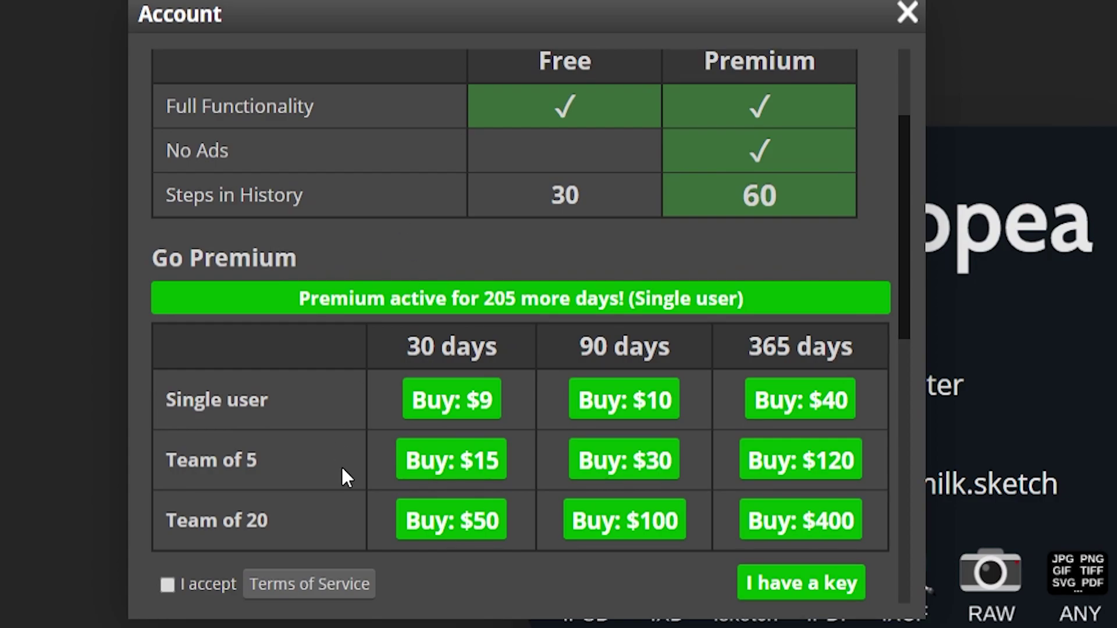
scroll(358, 408, down, 4)
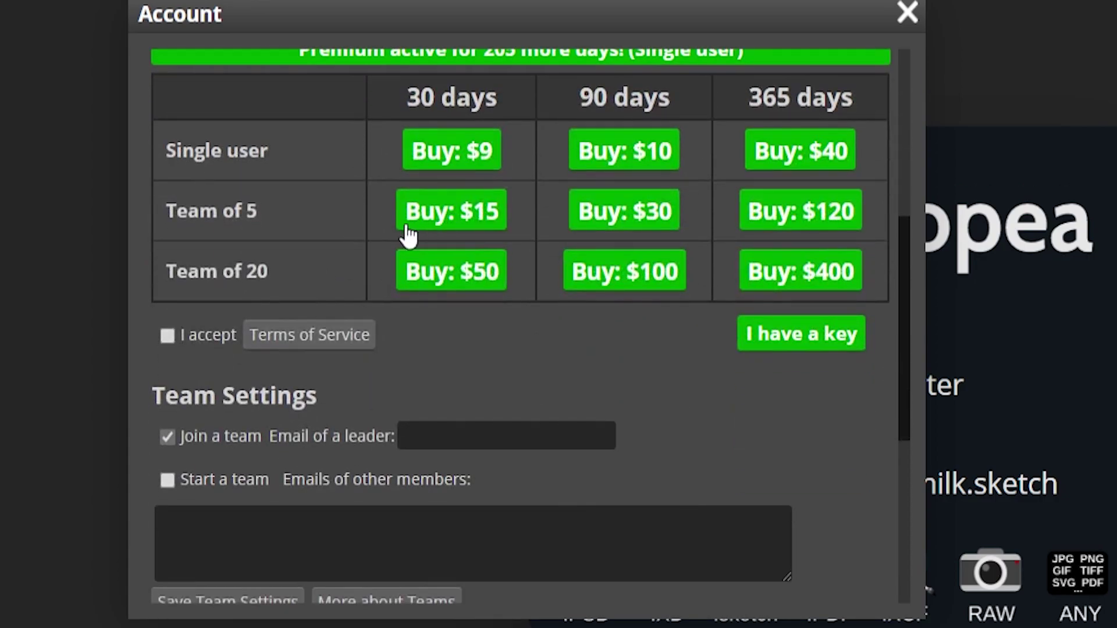
scroll(408, 349, up, 7)
scroll(500, 407, down, 3)
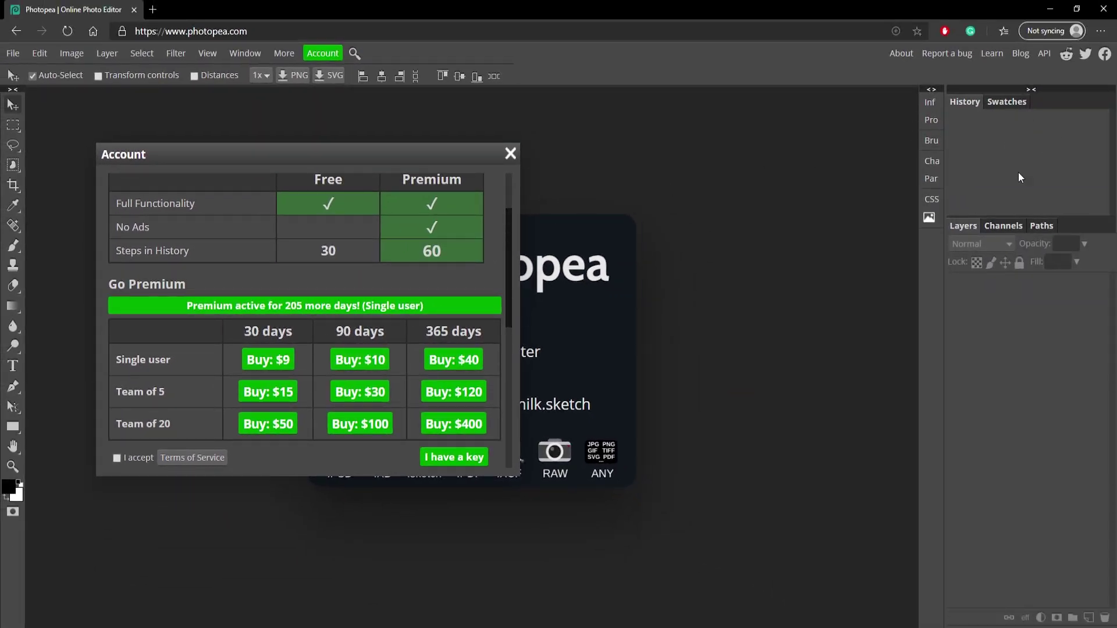
click(510, 154)
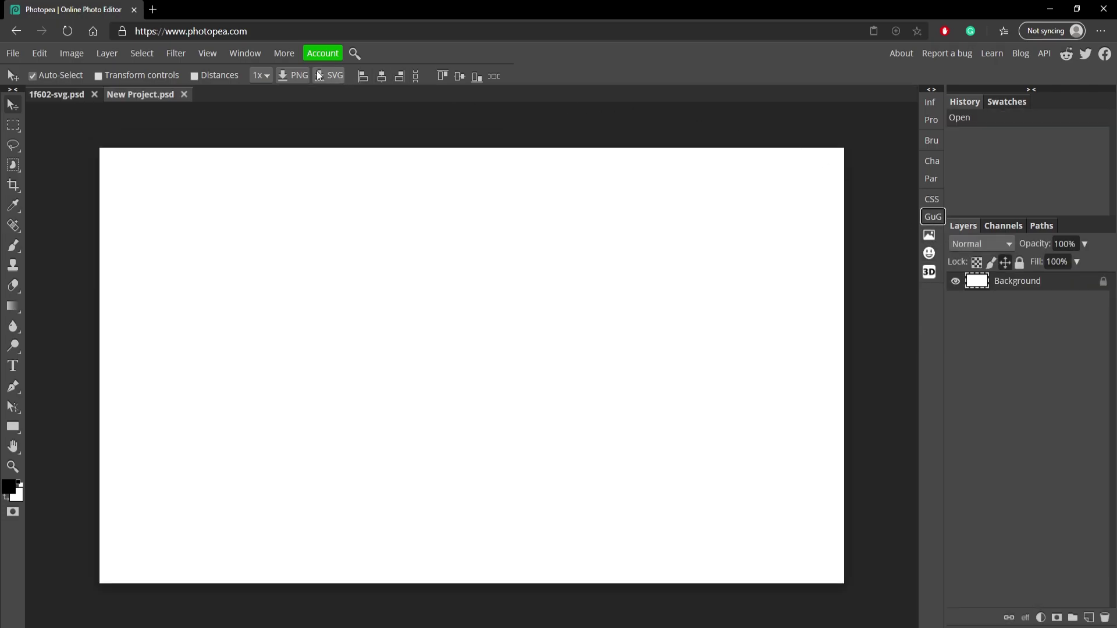
Turn on rulers along the canvas edges.
click(176, 53)
mouse_move(212, 54)
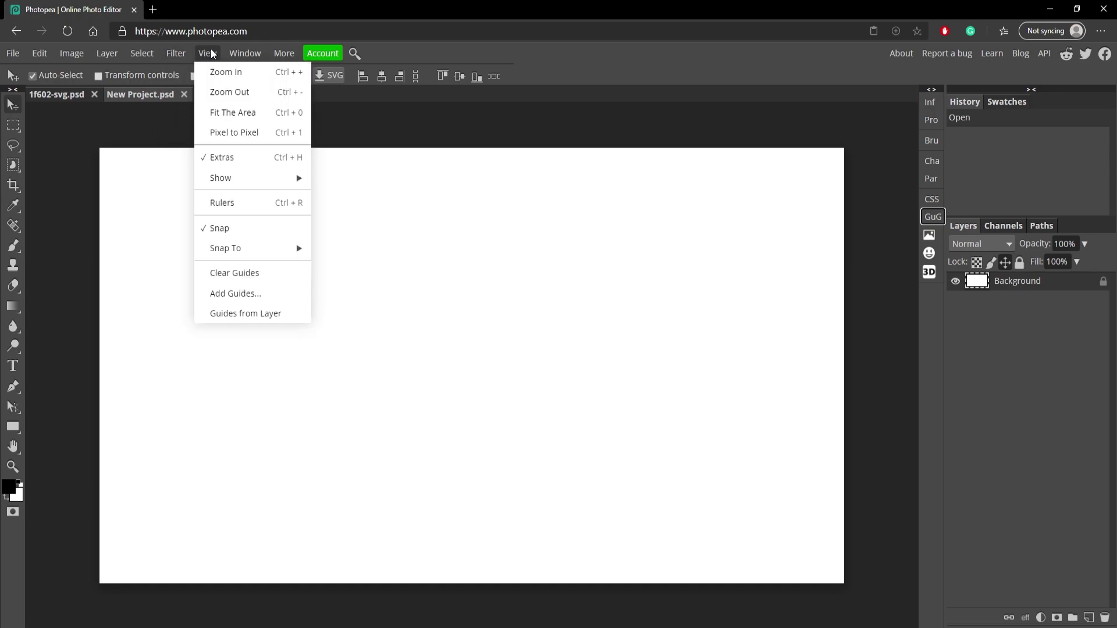
click(243, 205)
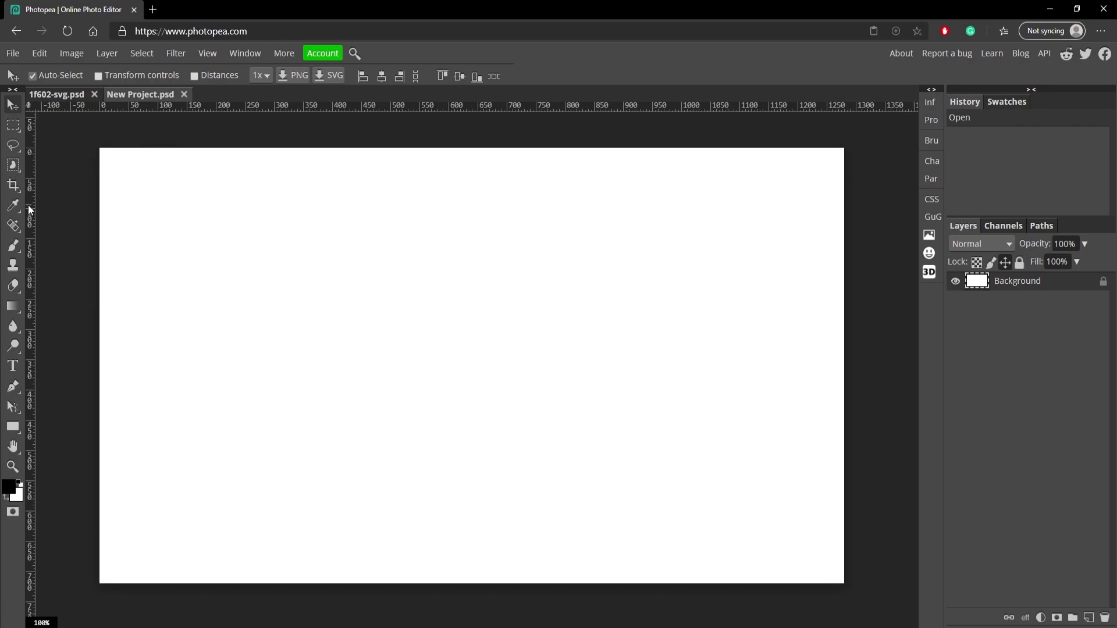
Drag vertical guides near x 203 and x 1150, plus upper and lower horizontal guides.
drag(30, 210, 229, 124)
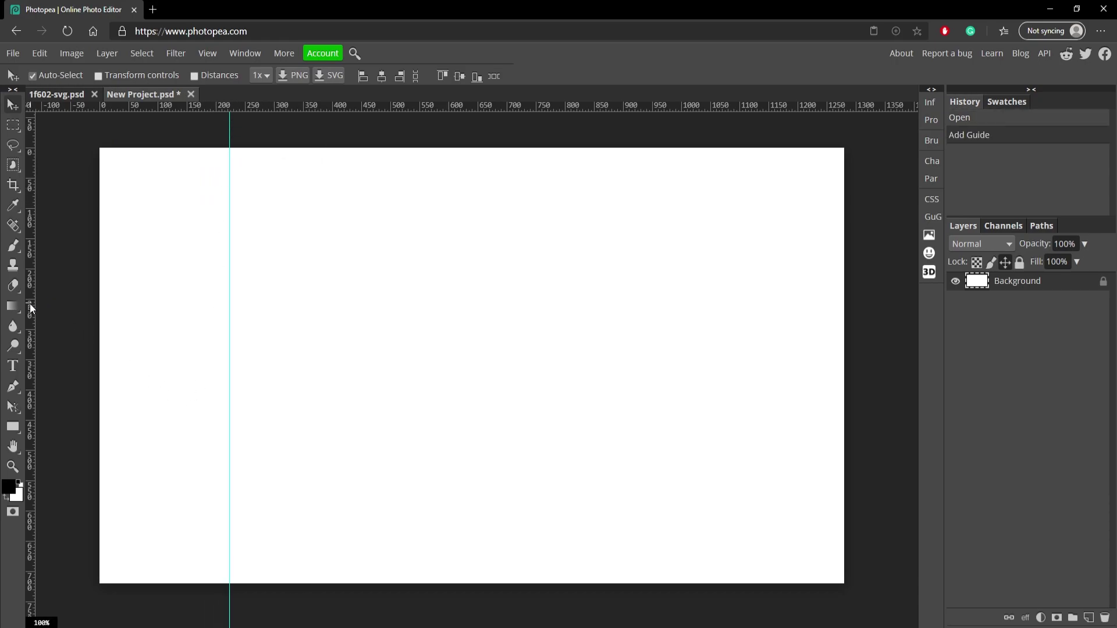
drag(31, 309, 670, 309)
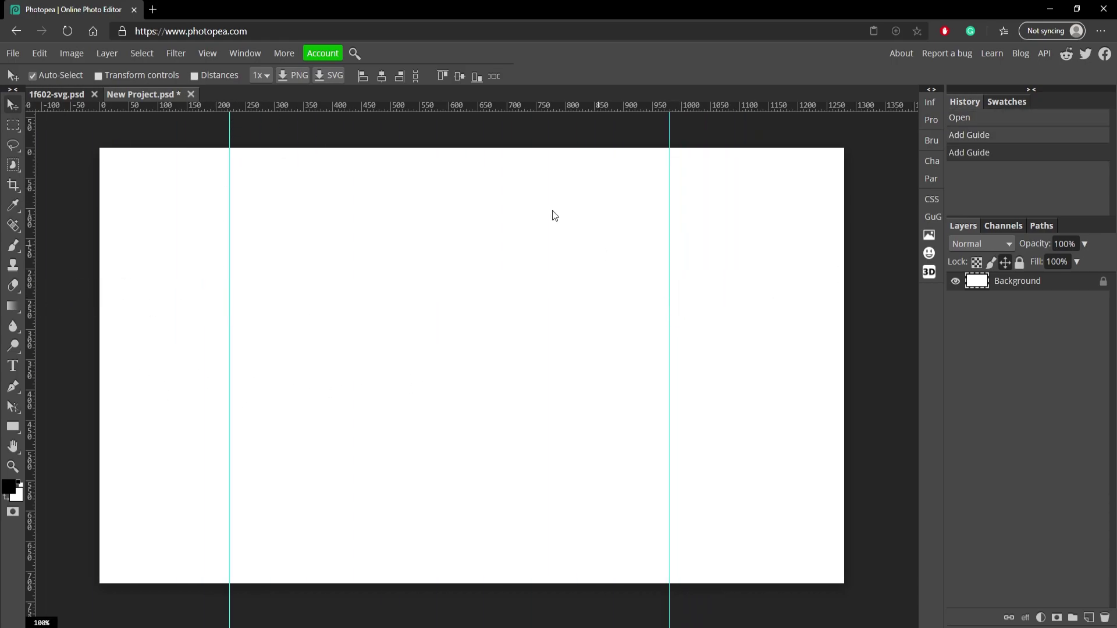
drag(445, 115, 437, 263)
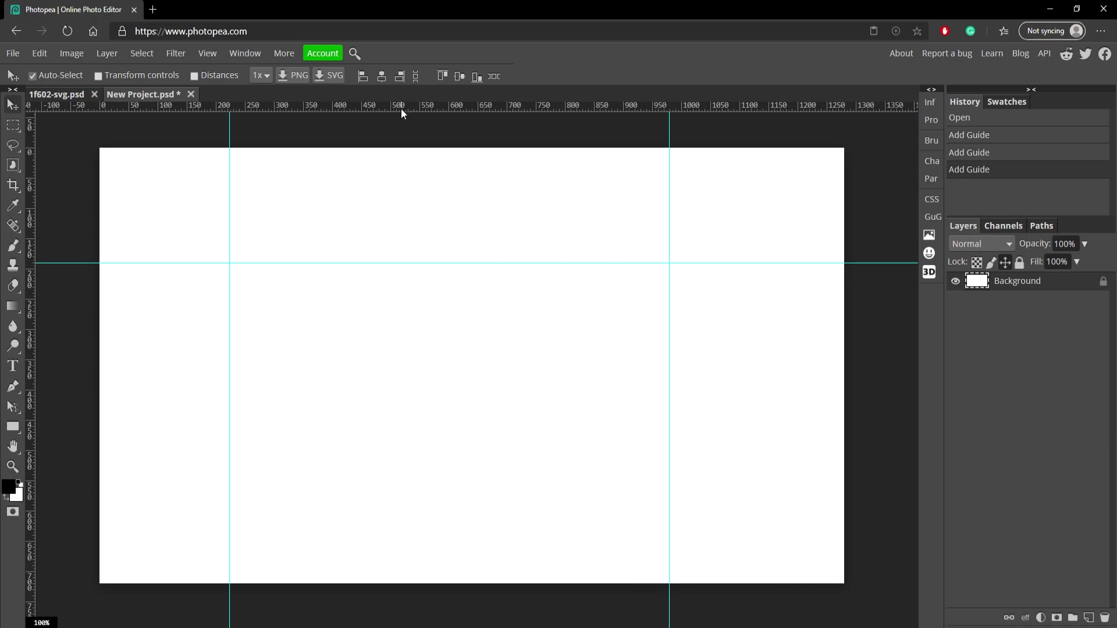
drag(401, 112, 417, 459)
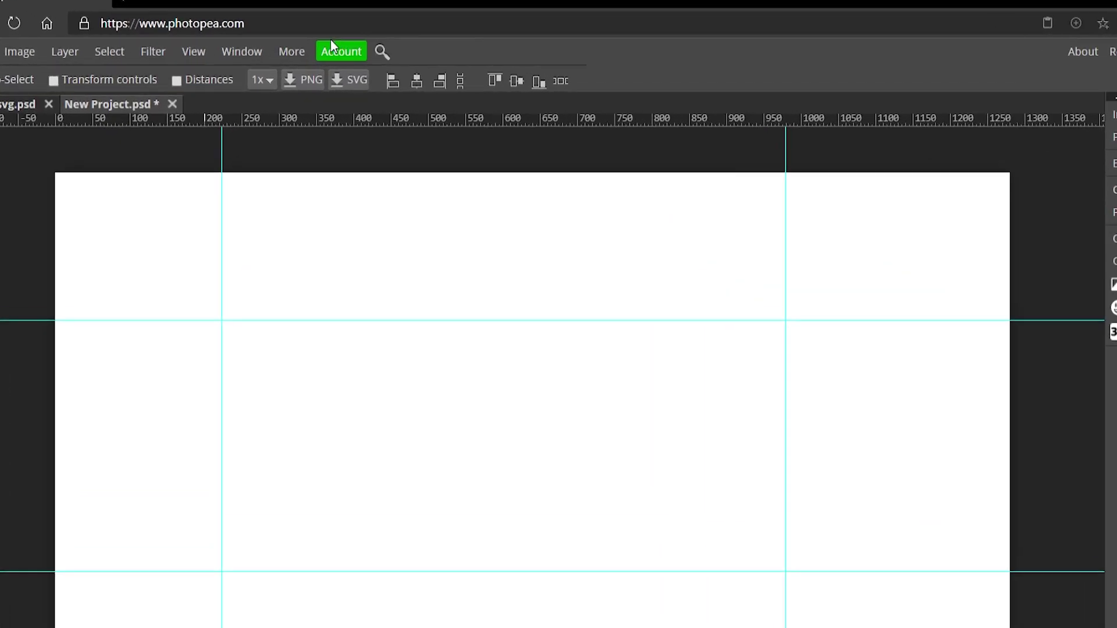
Install Photopea as a standalone app and confirm the browser prompt.
click(288, 54)
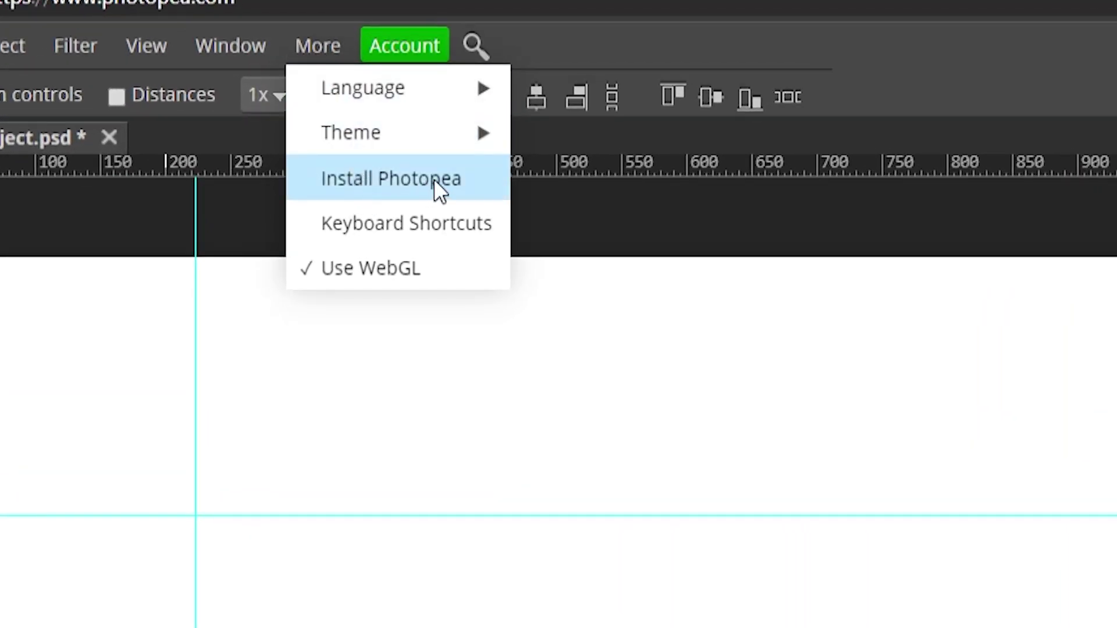
click(438, 180)
click(731, 263)
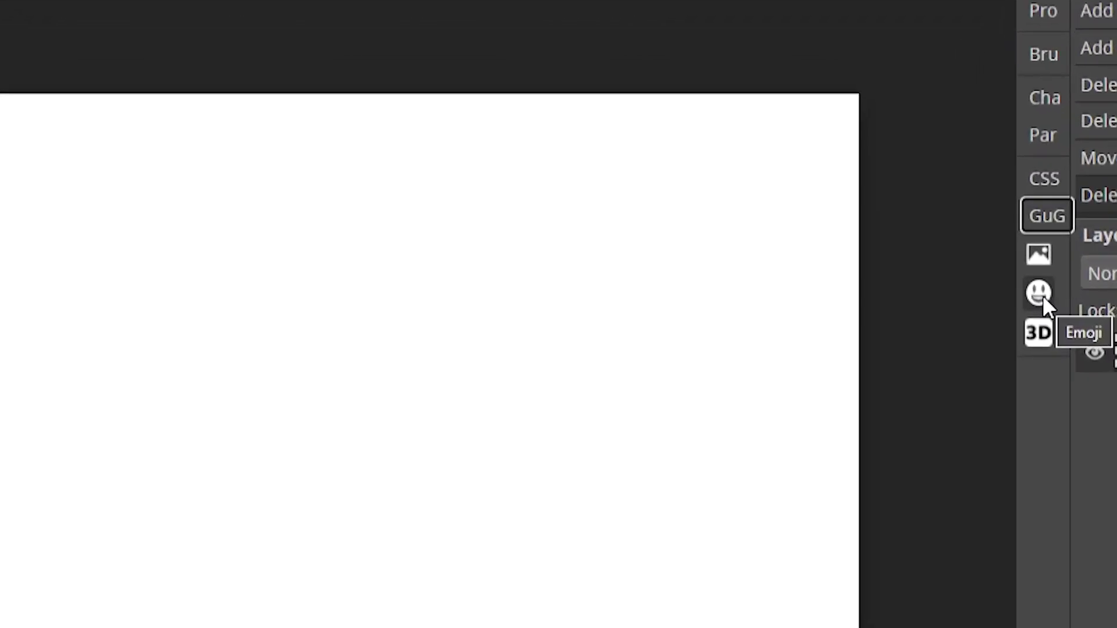
click(931, 231)
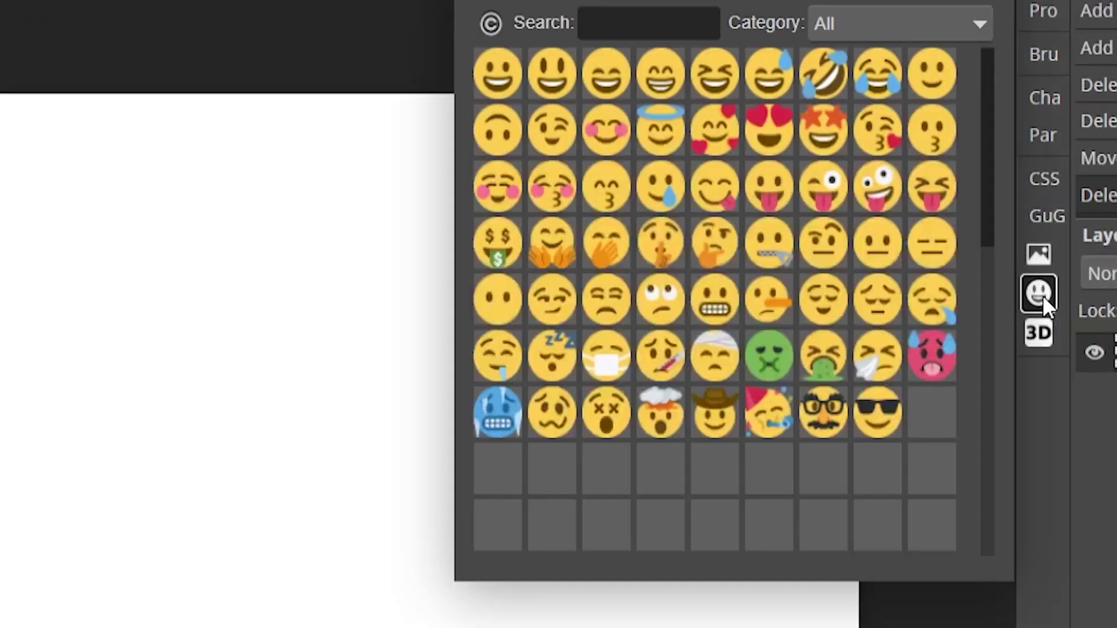
scroll(669, 336, down, 15)
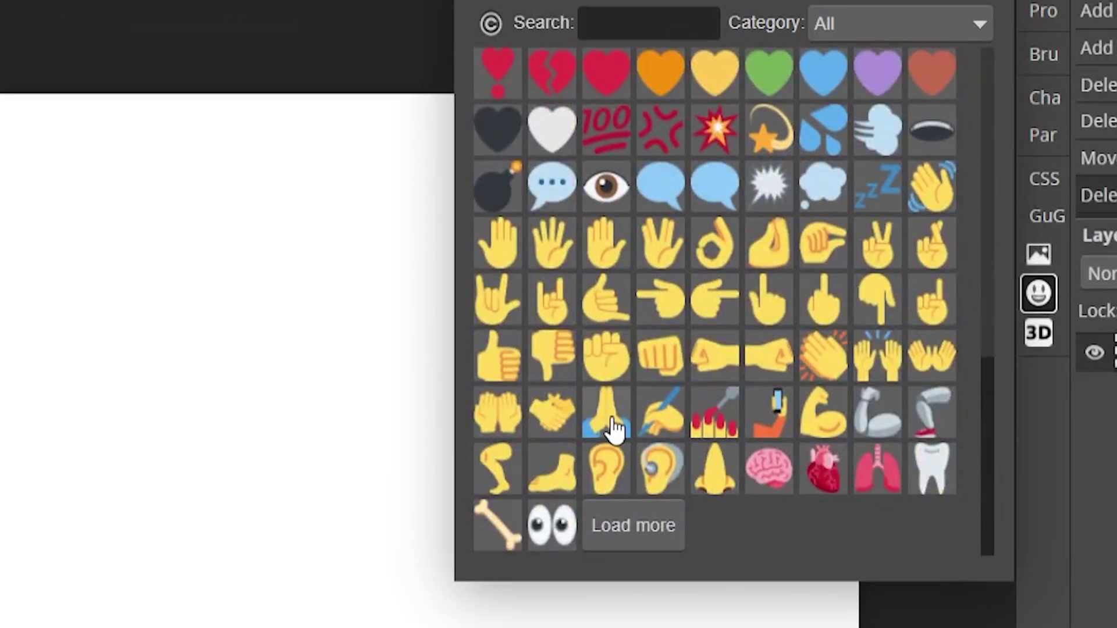
click(606, 314)
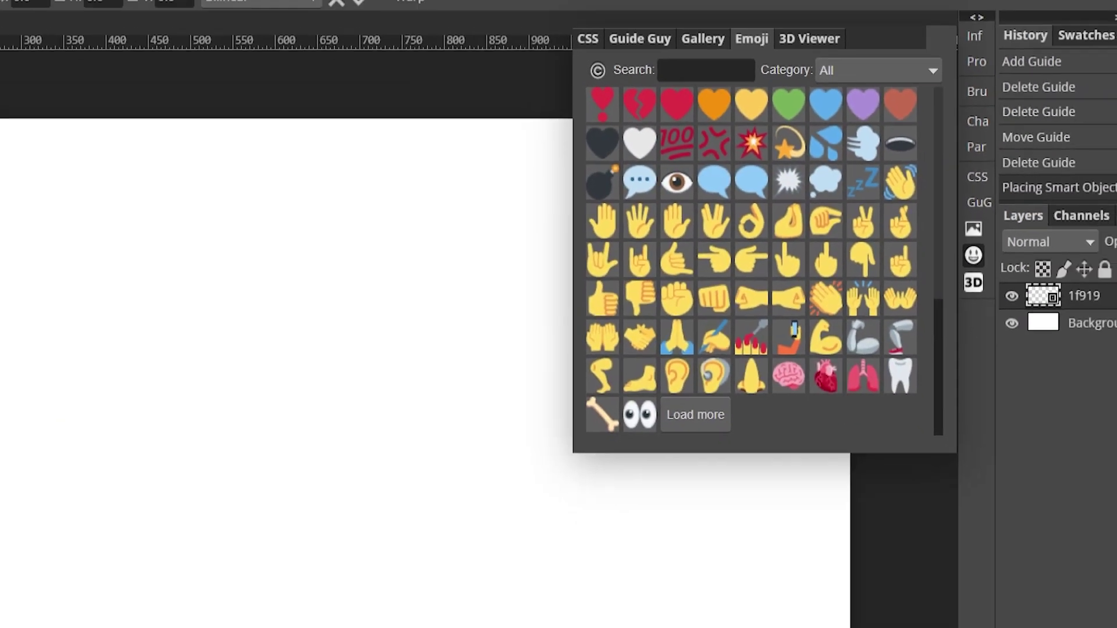
drag(121, 157, 303, 349)
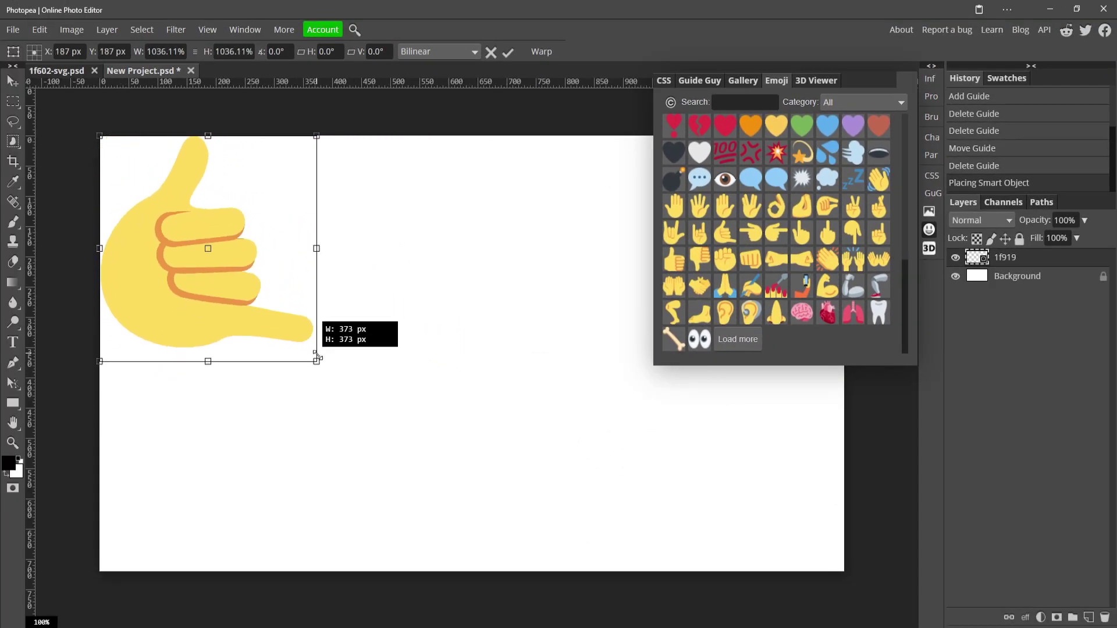
drag(211, 324, 394, 404)
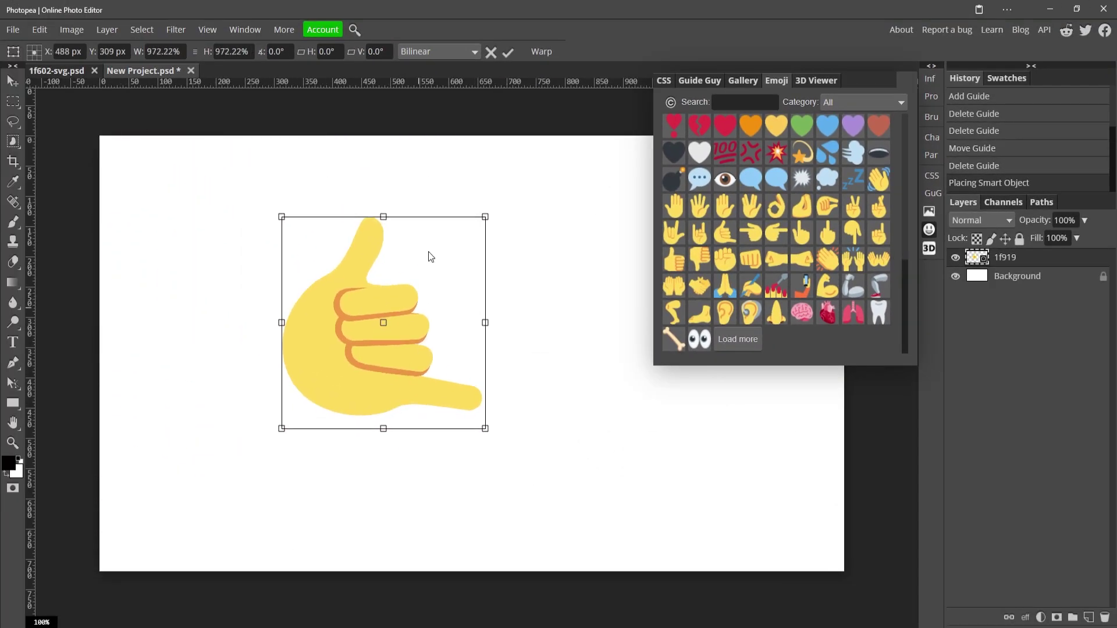
click(509, 53)
drag(380, 351, 520, 206)
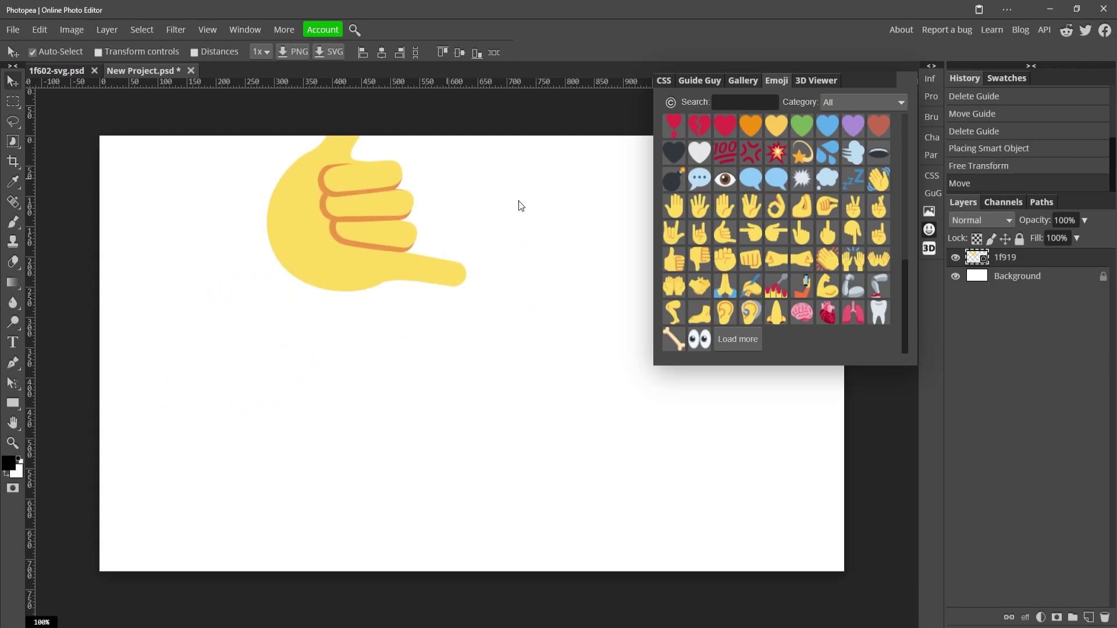
key(ctrl+z)
key(ctrl+z)
scroll(678, 174, up, 10)
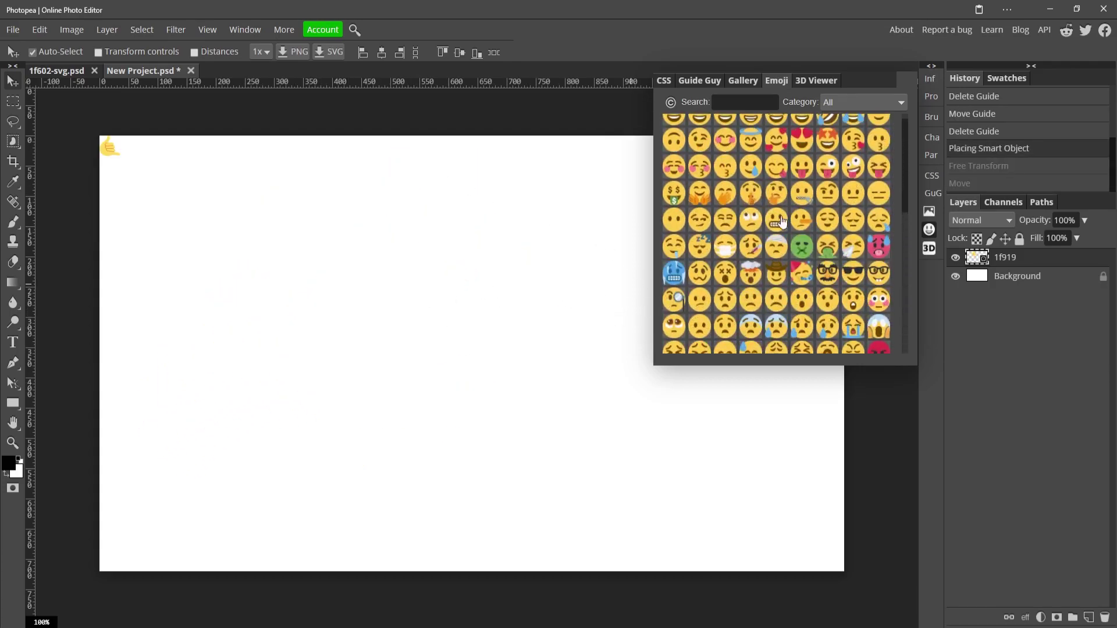
click(699, 129)
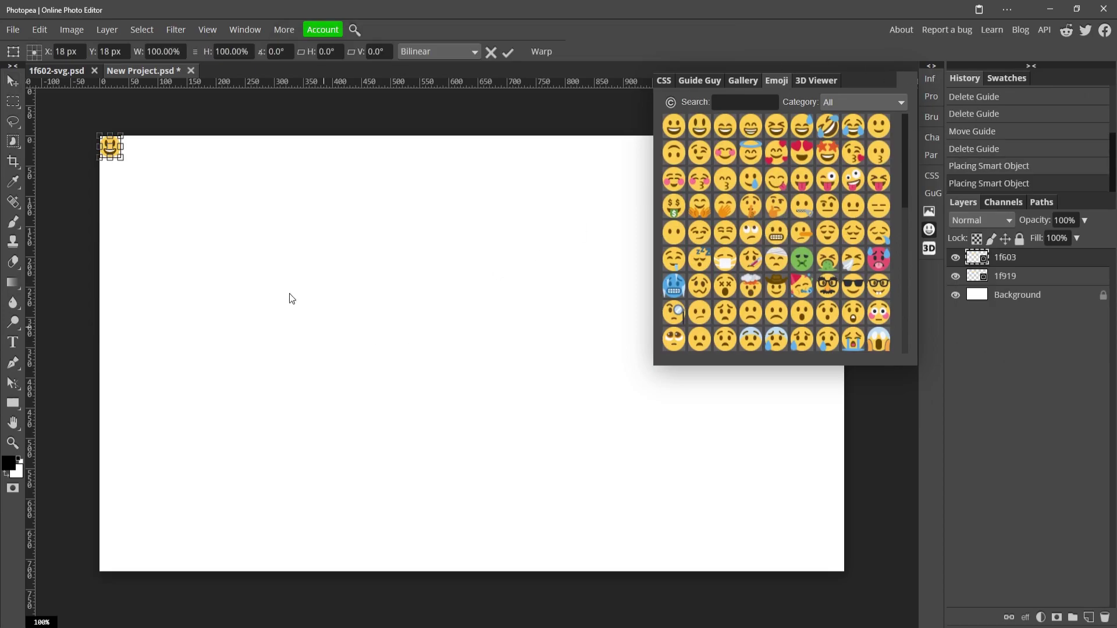
drag(123, 158, 369, 429)
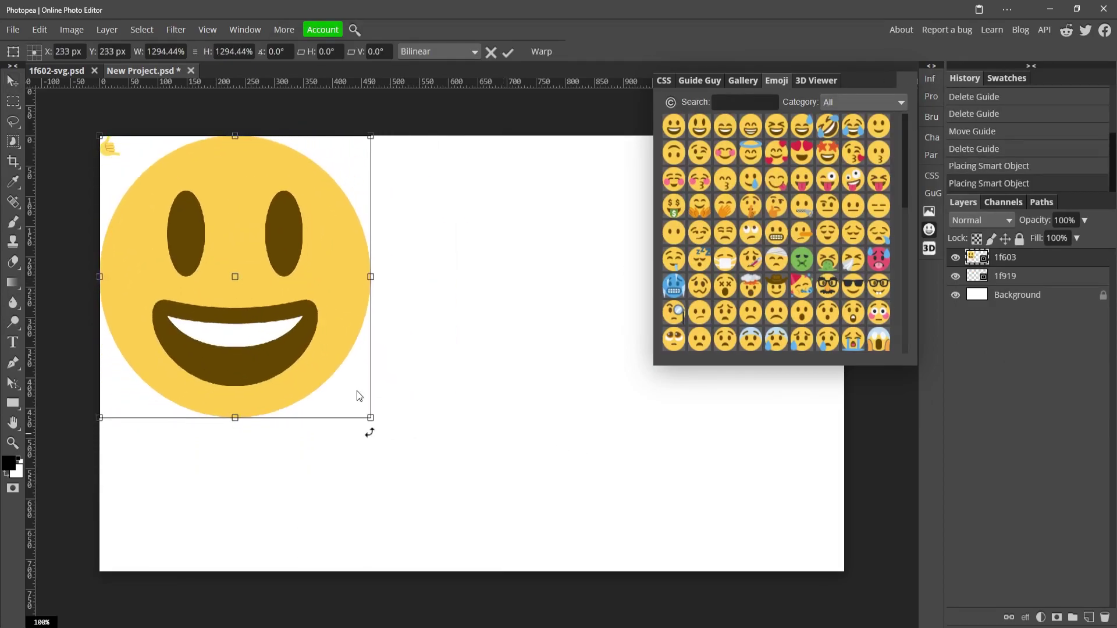
drag(356, 392, 442, 508)
click(508, 52)
drag(362, 378, 367, 366)
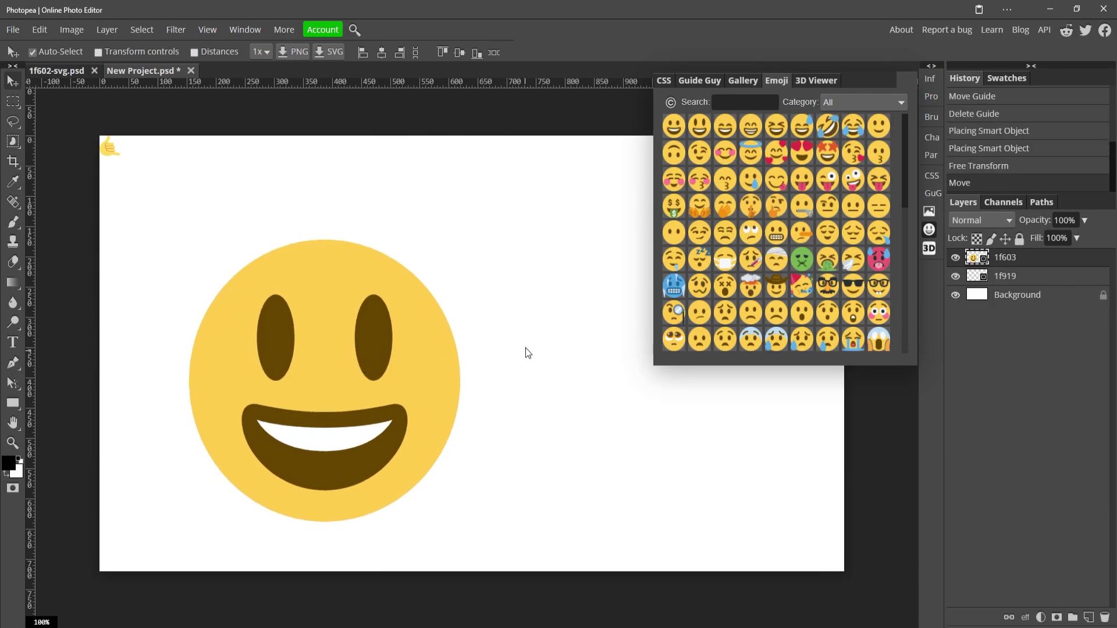
key(Delete)
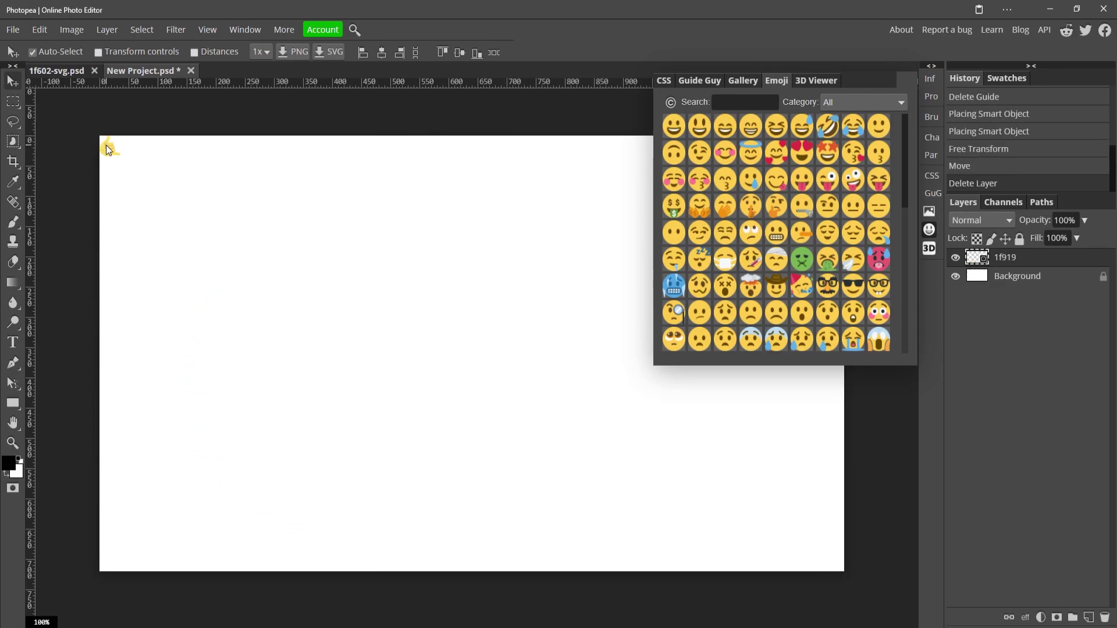
key(Delete)
click(232, 139)
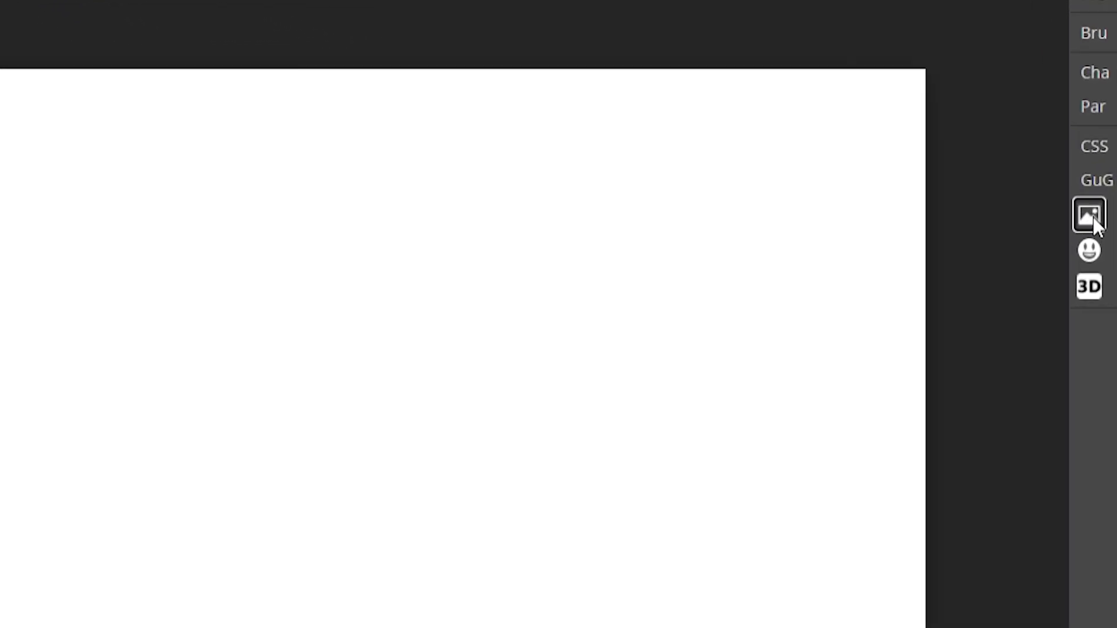
Search the stock image library for 'dog' photos.
click(925, 210)
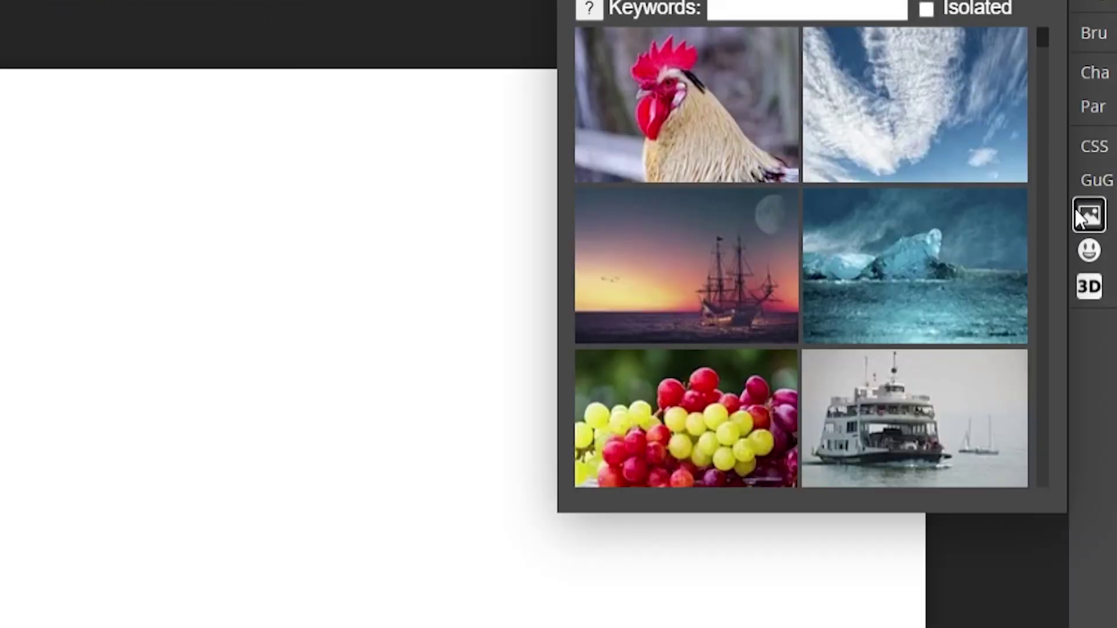
click(777, 9)
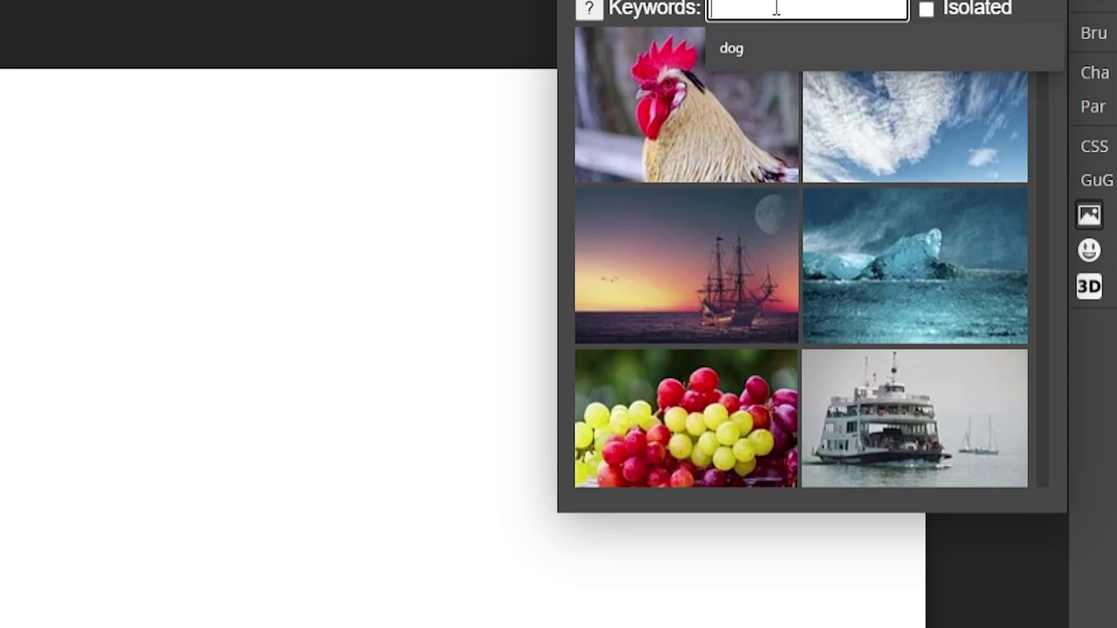
click(742, 61)
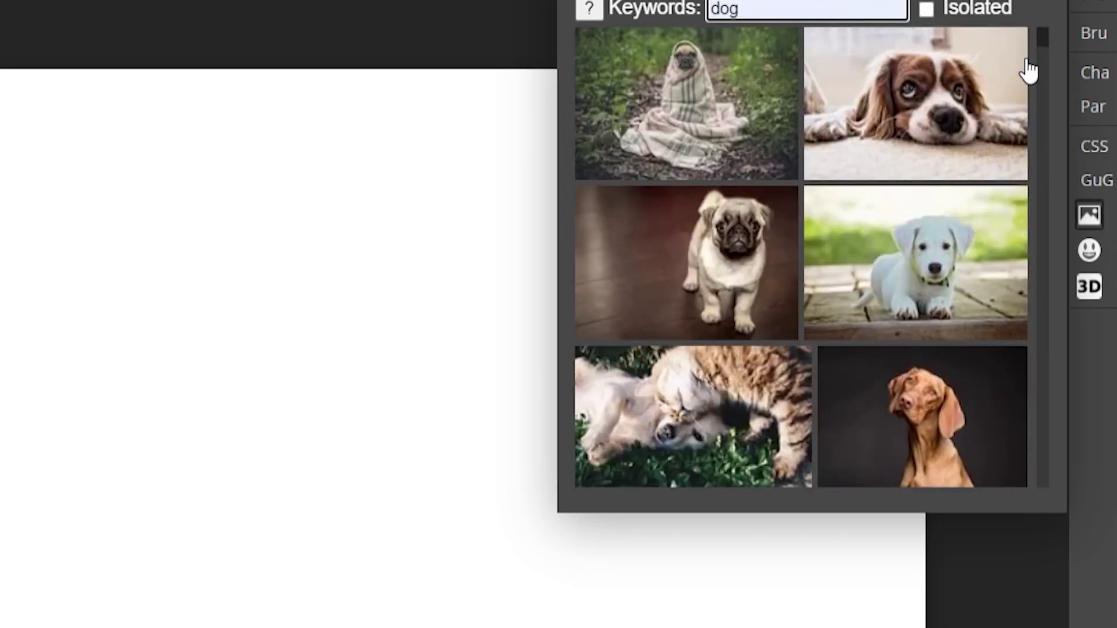
click(1037, 47)
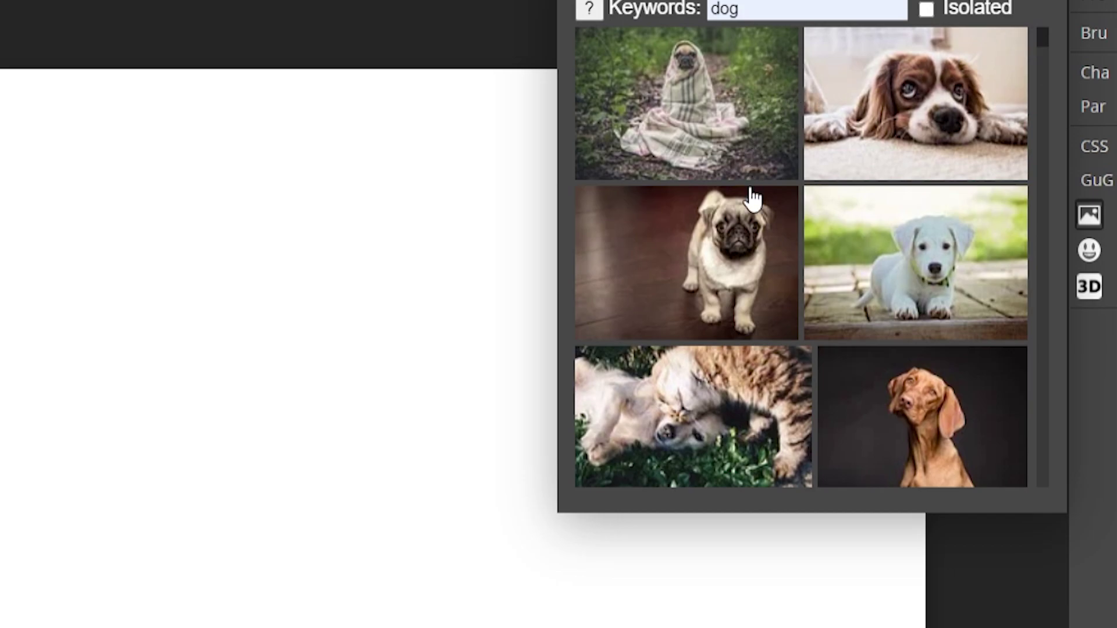
Place the pug and close-up dog face photos, then delete both layers.
click(757, 248)
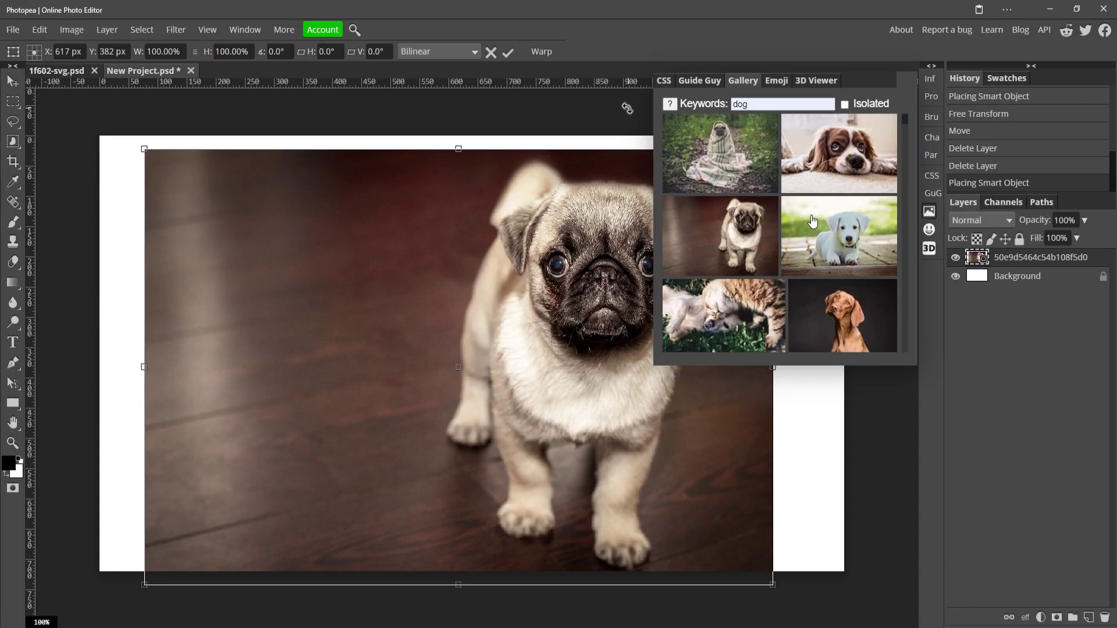
scroll(902, 256, down, 5)
scroll(832, 233, down, 3)
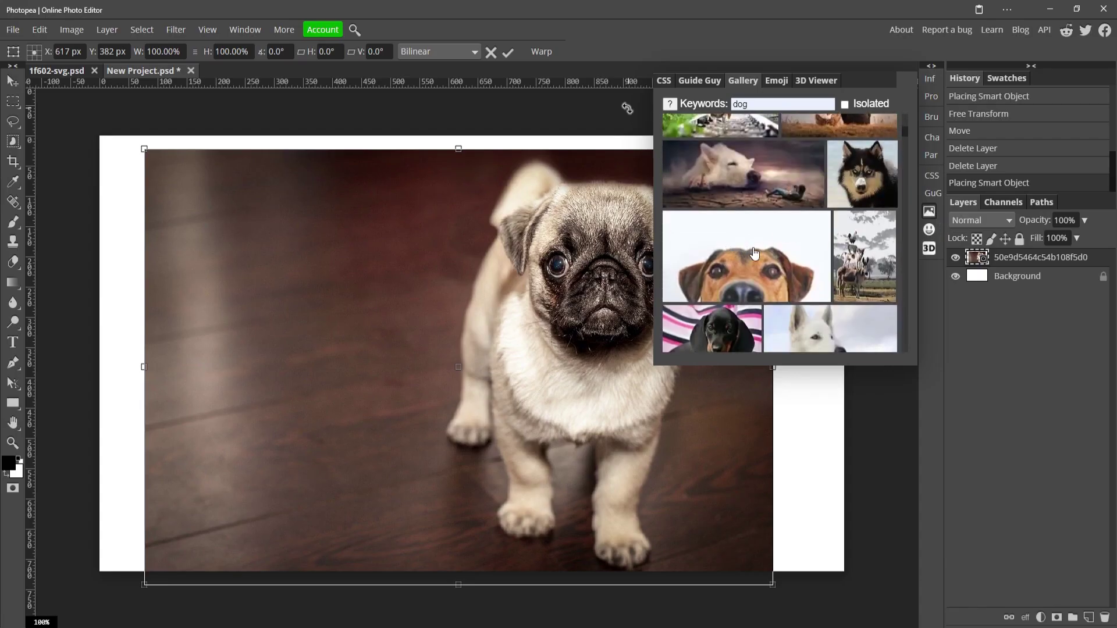
click(759, 256)
drag(462, 396, 476, 415)
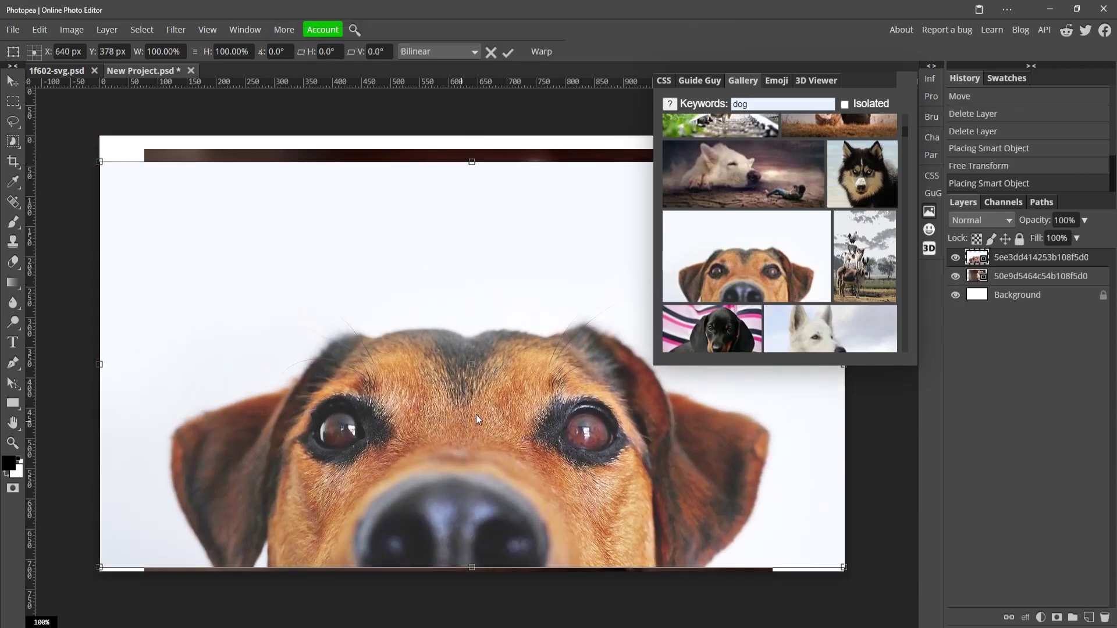
key(Delete)
key(Delete)
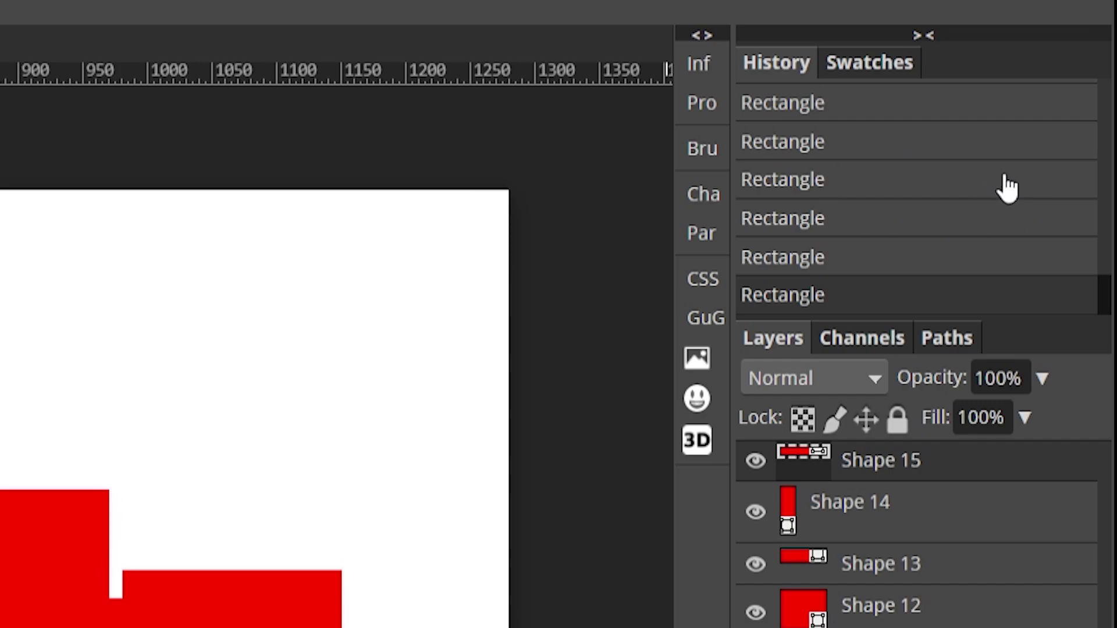
Jump back to the second Delete Layer history state, before the fifteen rectangles.
scroll(869, 208, up, 8)
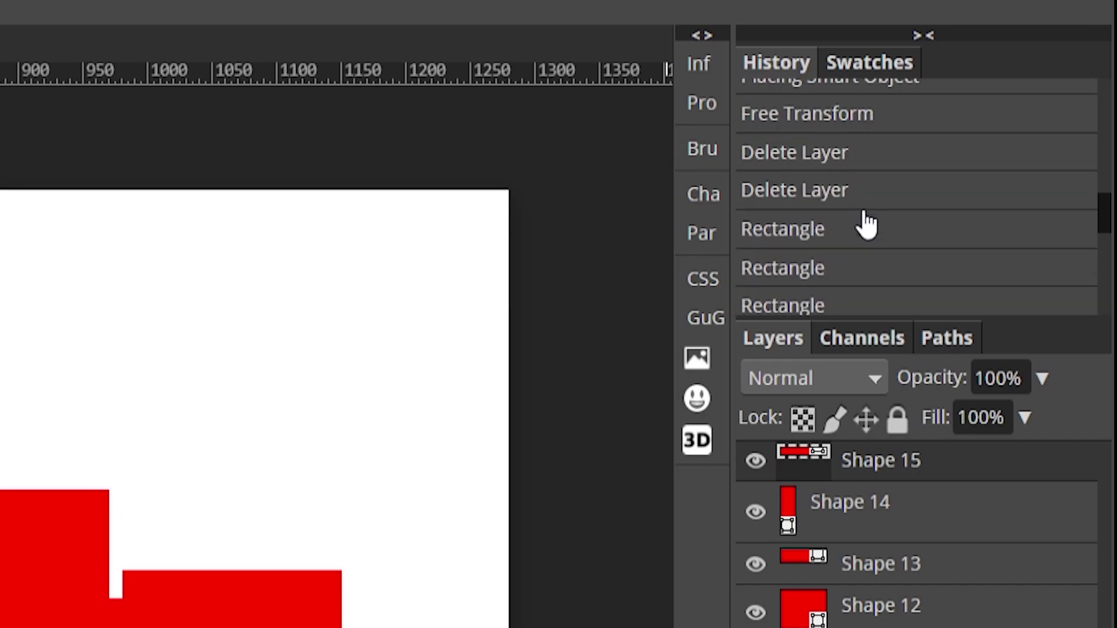
scroll(986, 251, down, 3)
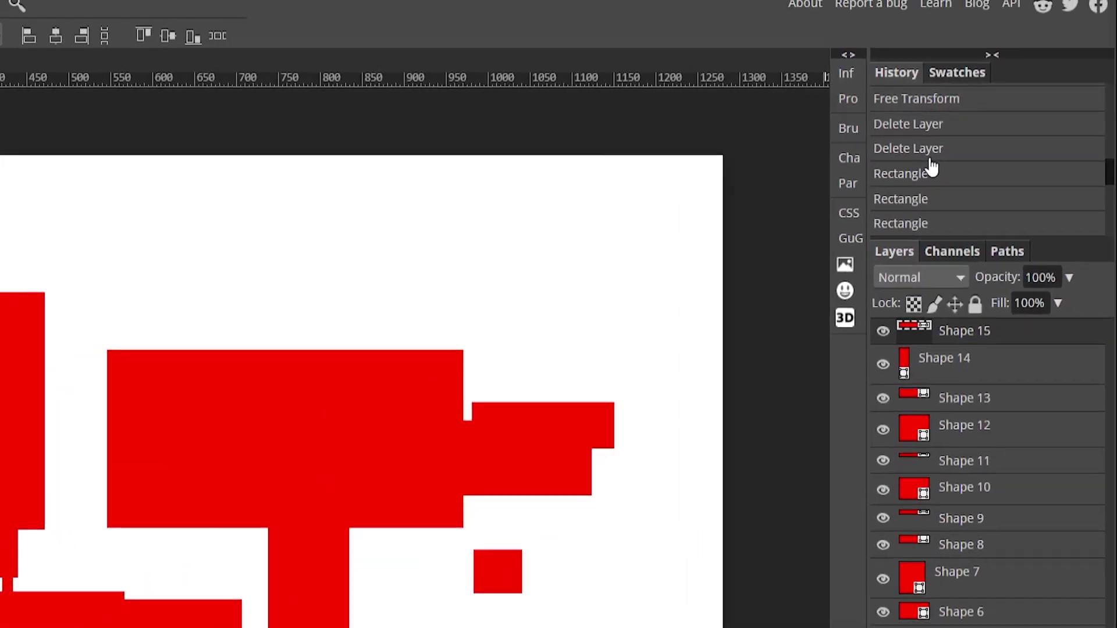
click(824, 193)
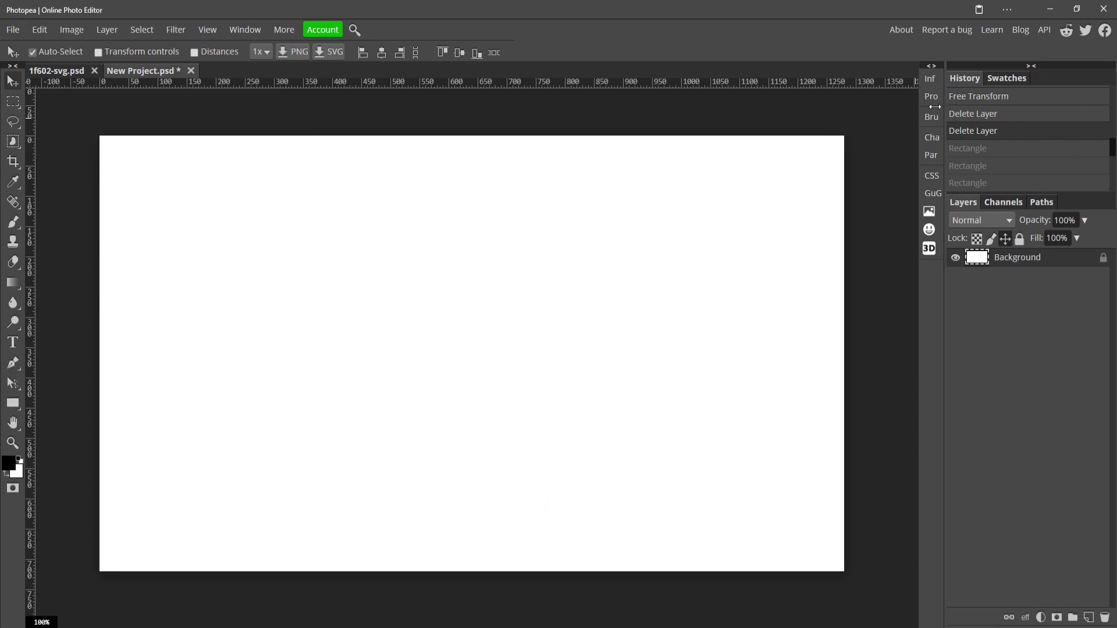